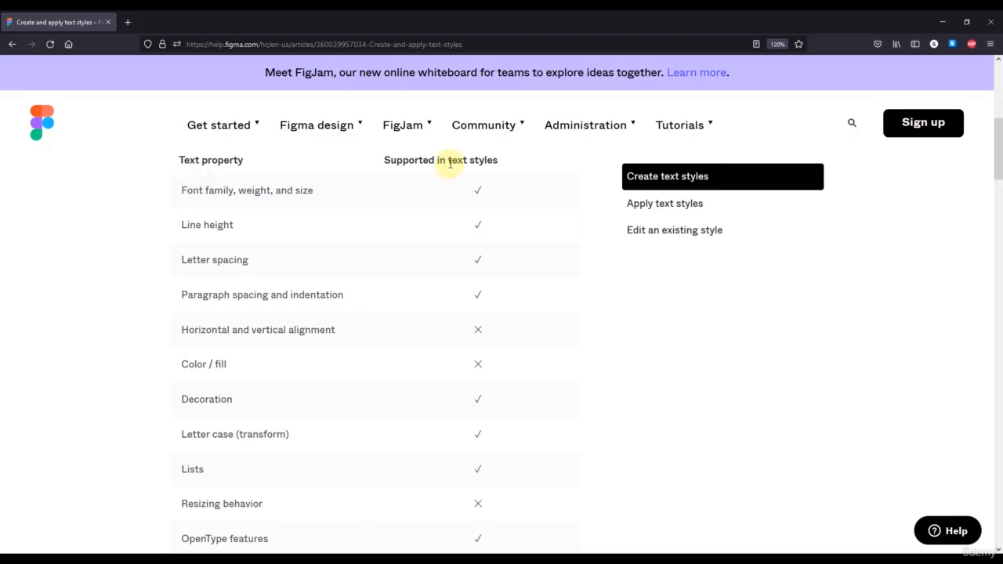
Step: Examine the help article's table of text properties supported in text styles, and switch back to the Example Project file in Figma
drag(451, 164, 500, 160)
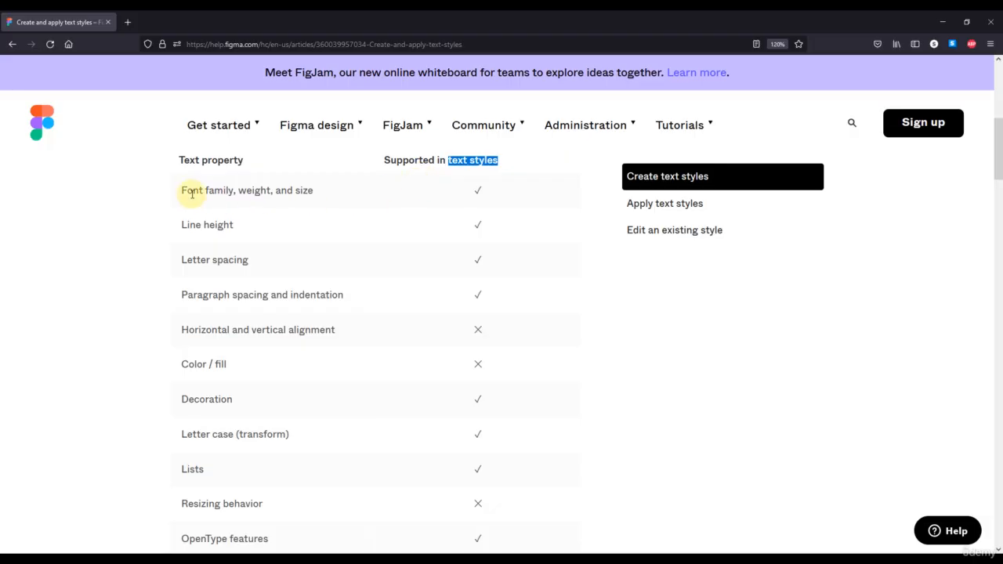
drag(183, 191, 317, 191)
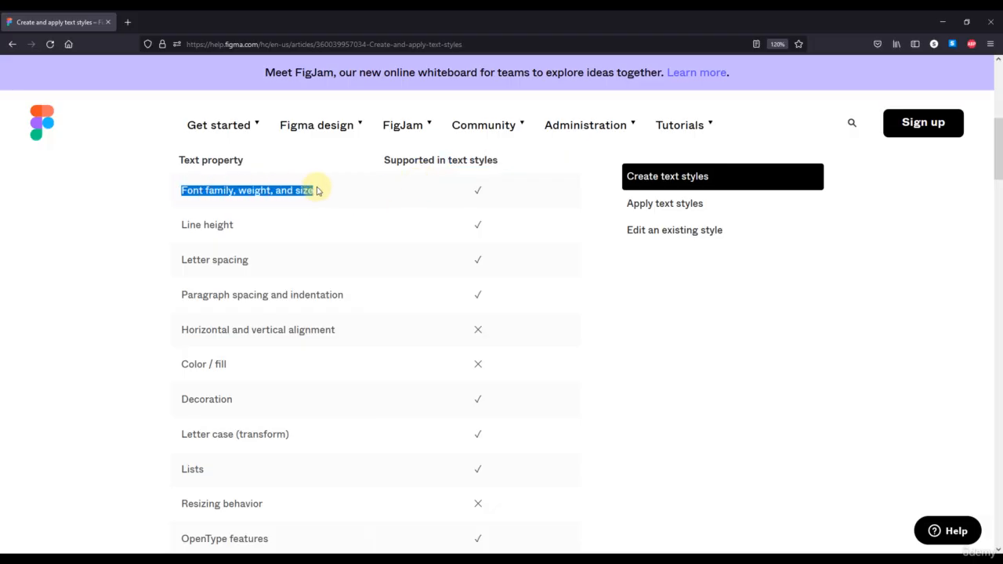
click(182, 230)
drag(182, 231, 361, 291)
click(182, 329)
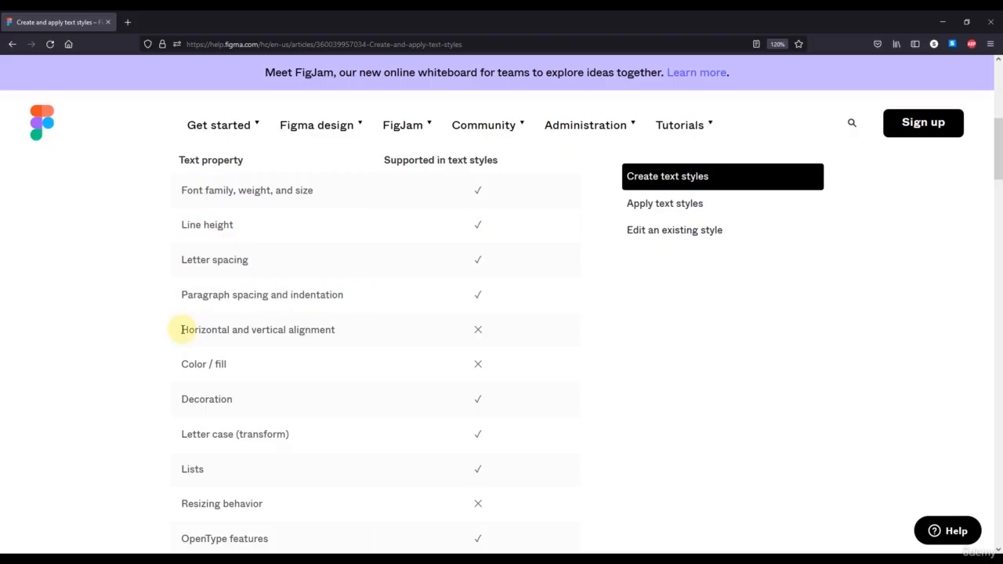
drag(182, 329, 496, 372)
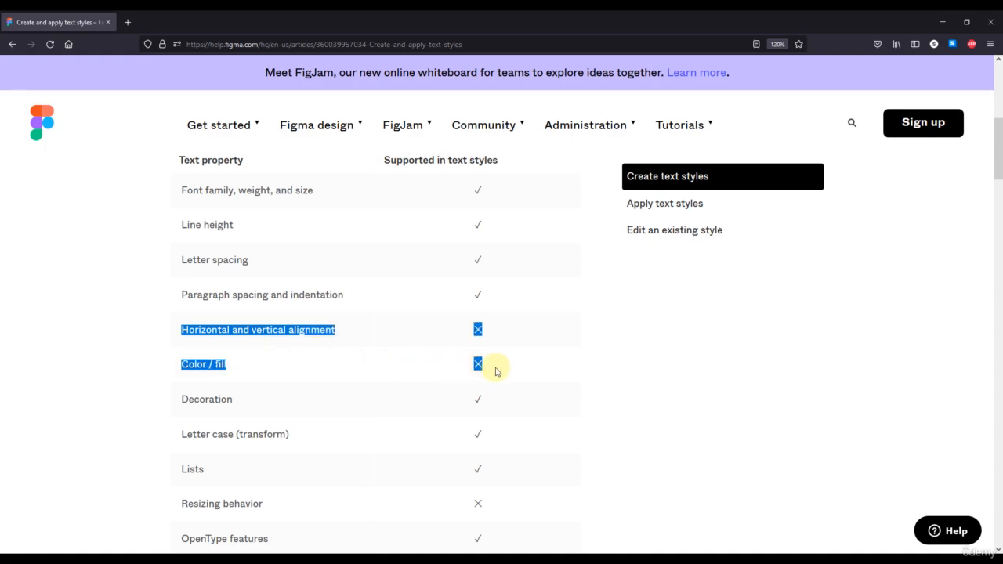
scroll(505, 370, down, 3)
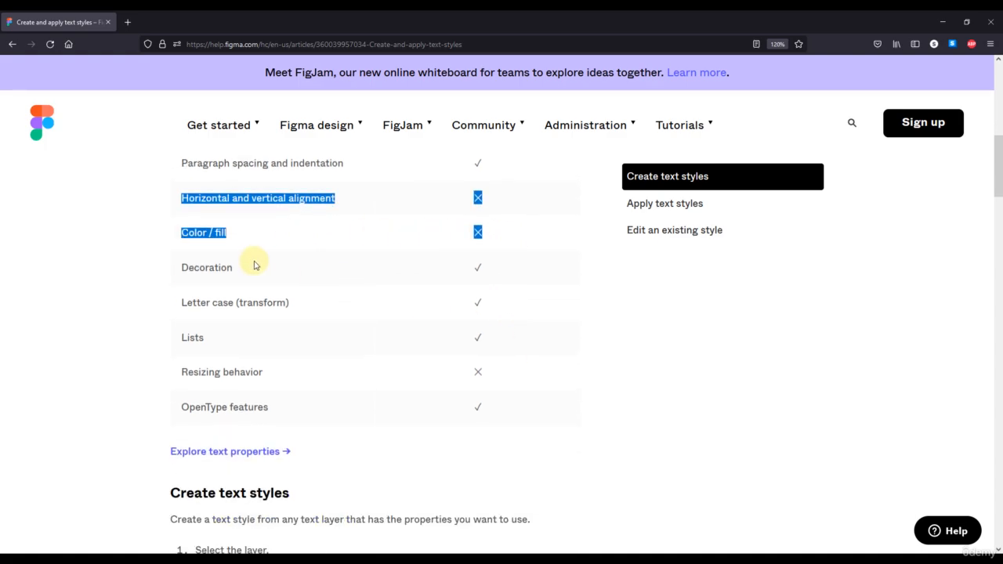
drag(182, 274, 316, 340)
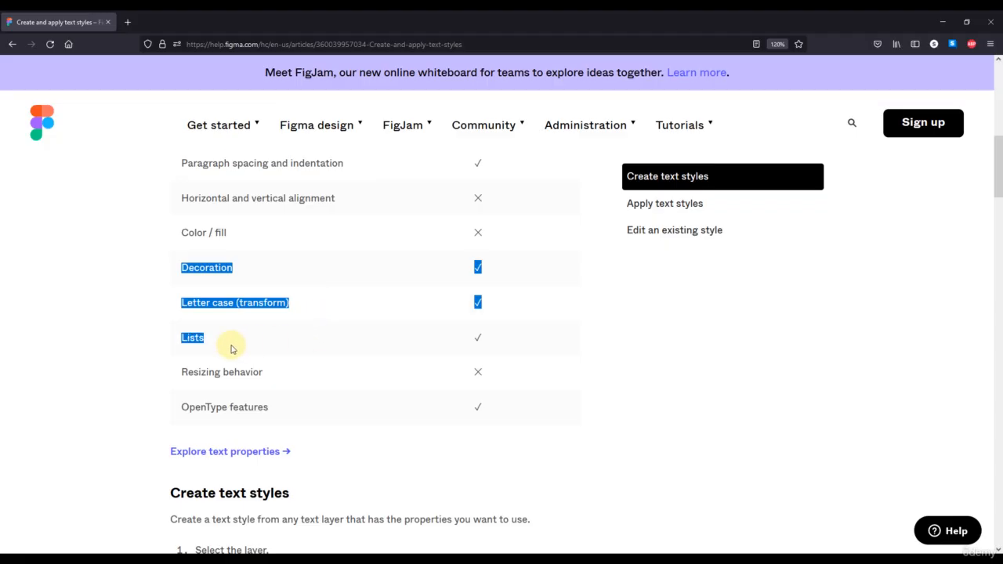
click(182, 373)
drag(181, 372, 487, 378)
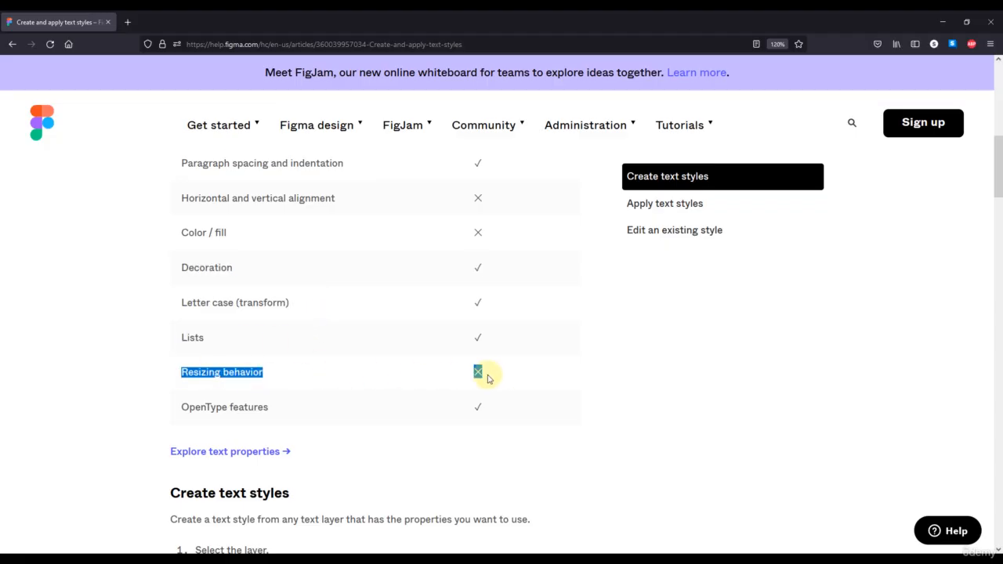
drag(182, 406, 495, 421)
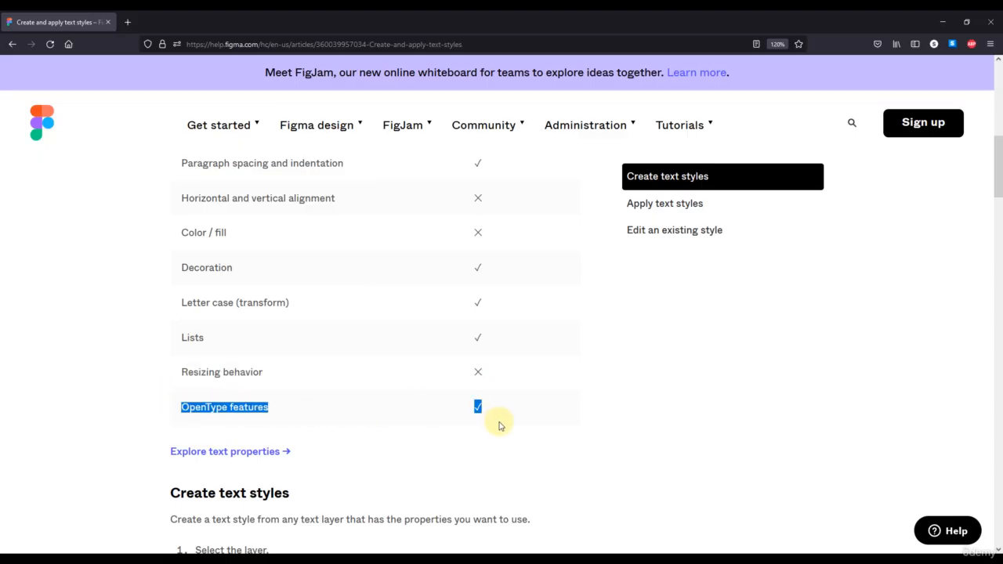
scroll(500, 425, up, 2)
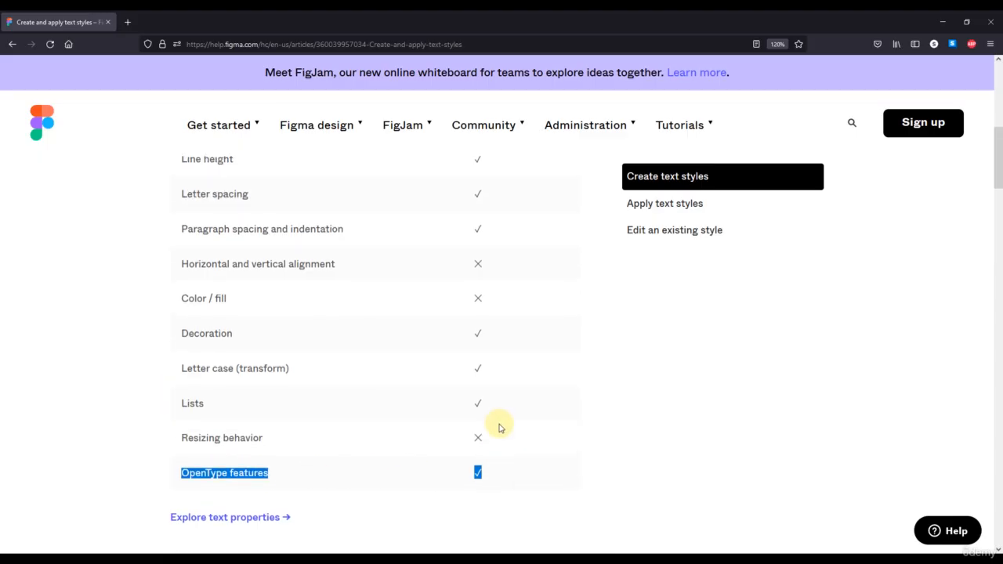
drag(199, 263, 295, 298)
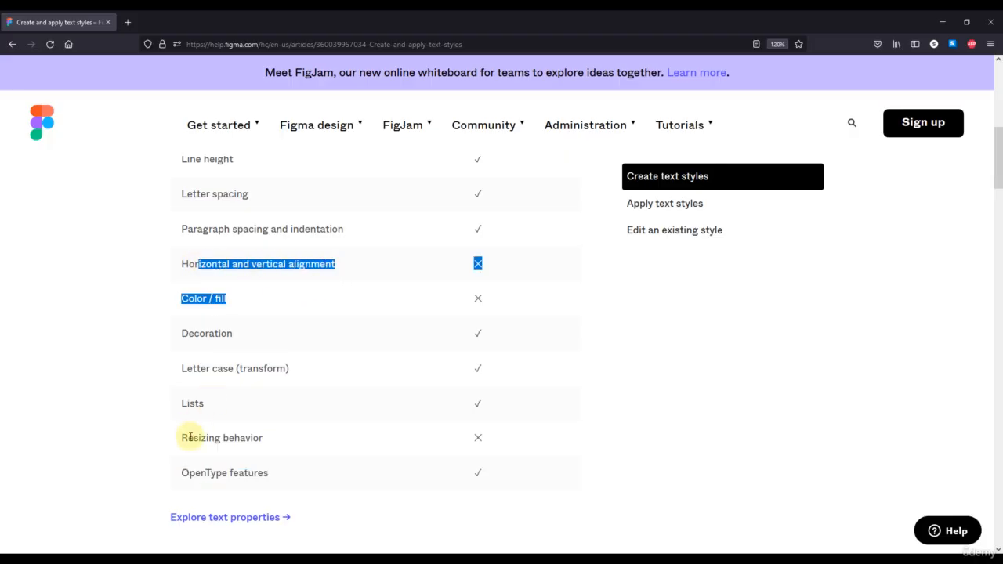
drag(188, 438, 265, 443)
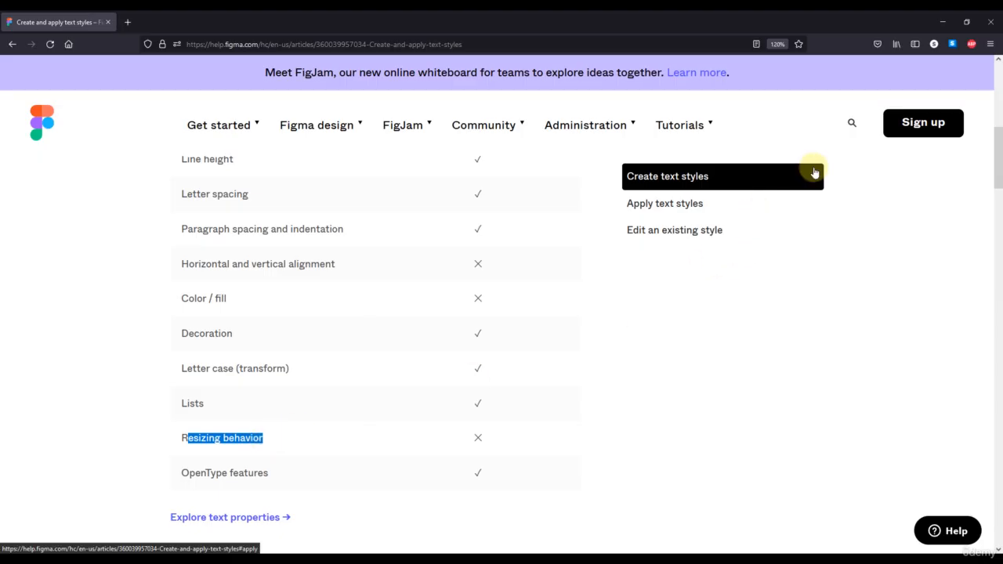
click(940, 23)
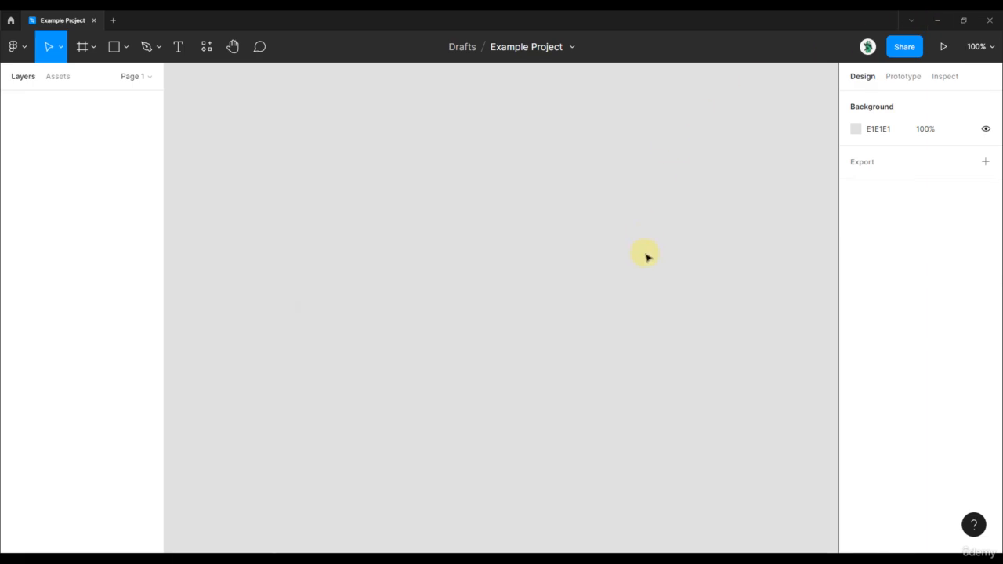
key(t)
click(460, 254)
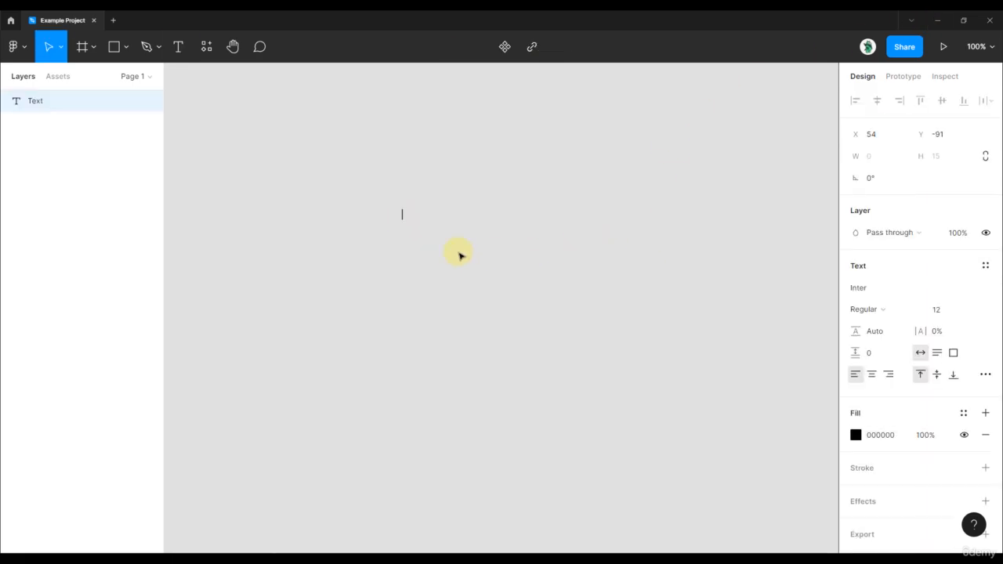
text(Stev)
key(BackSpace)
key(BackSpace)
key(BackSpace)
key(BackSpace)
key(Escape)
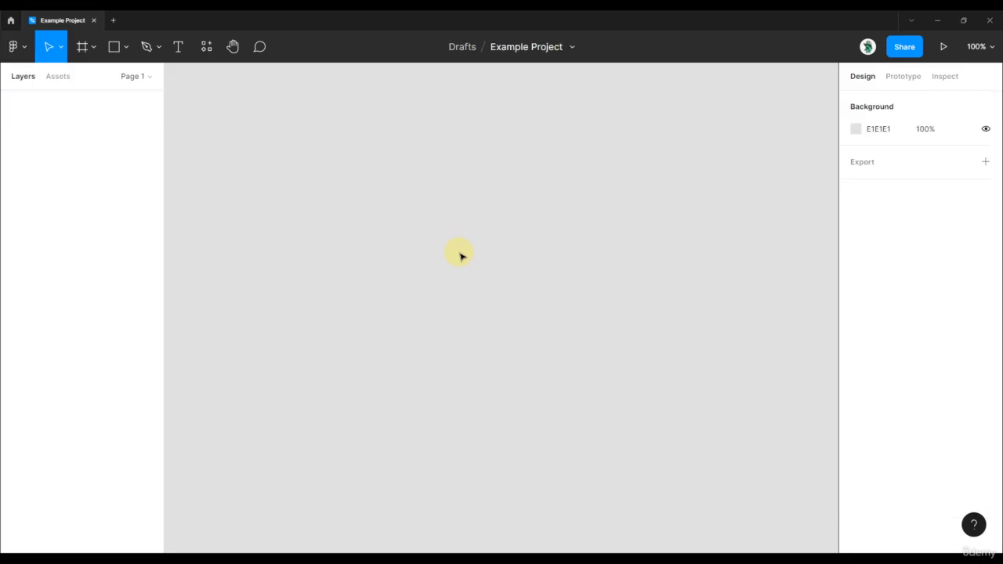
Step: Create an iPhone 13 Pro Max frame of 428 × 926 on the empty canvas
key(f)
click(923, 146)
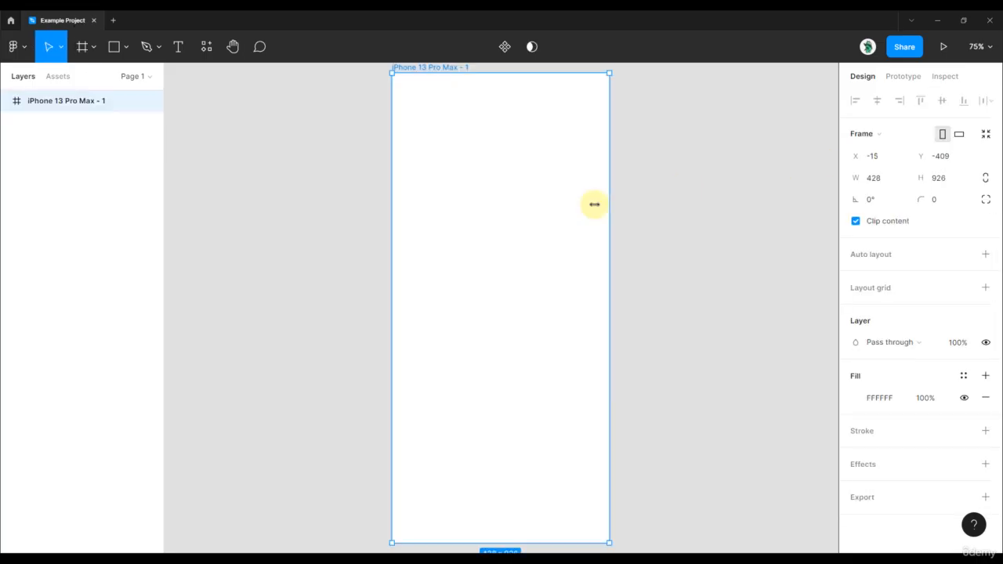
scroll(563, 164, down, 1)
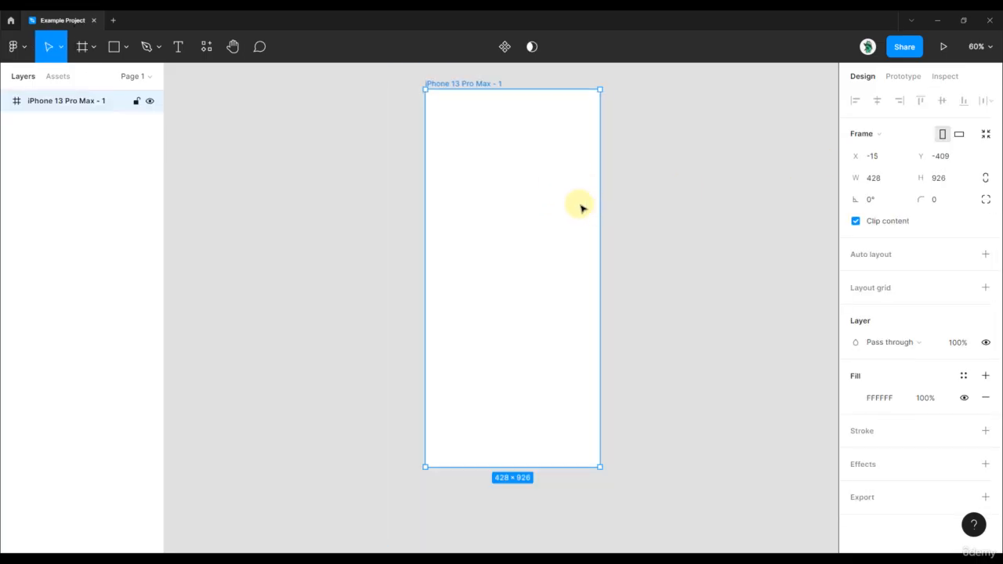
Step: Add the text "Title" inside the phone frame and move it to about X 168, Y 344
key(t)
click(479, 270)
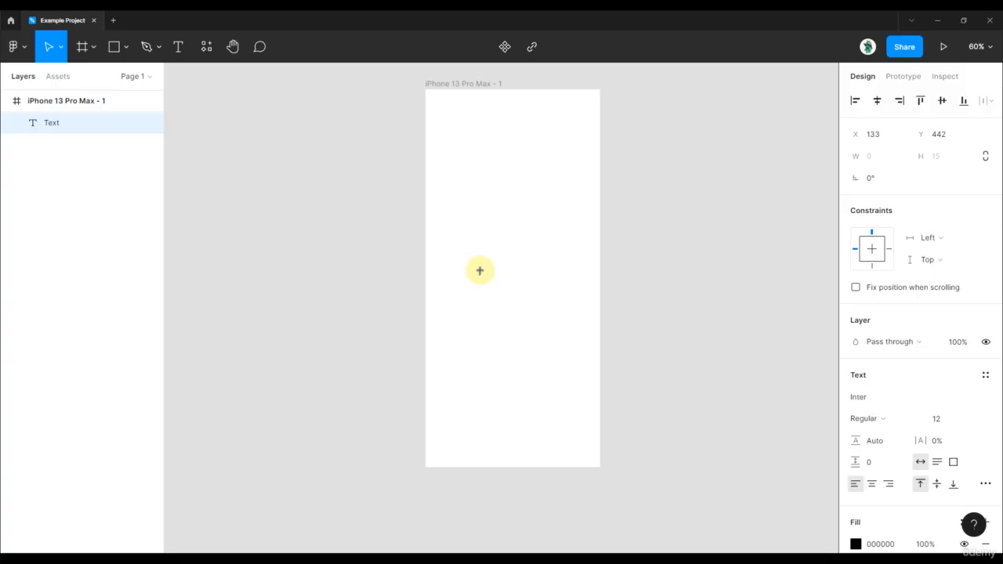
text(Title)
key(Escape)
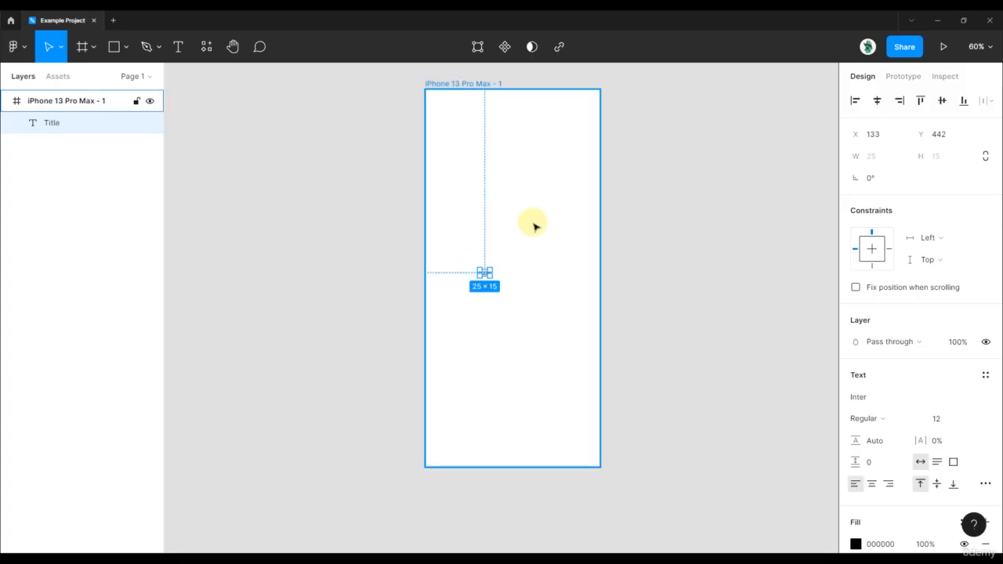
scroll(517, 227, up, 5)
drag(448, 335, 485, 239)
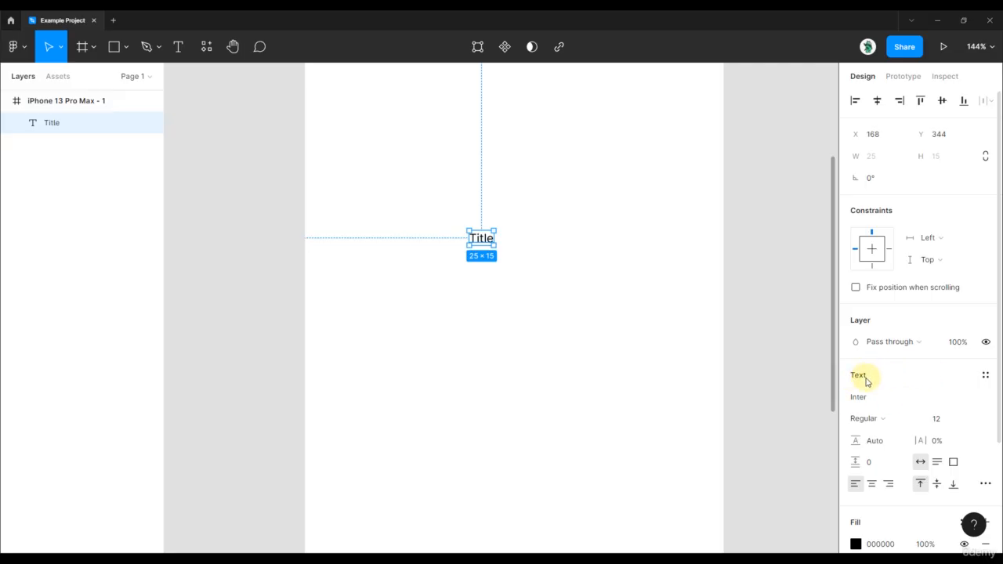
Step: Apply the Header 1 library text style to the title and shift it to about X 180, Y 338
click(986, 379)
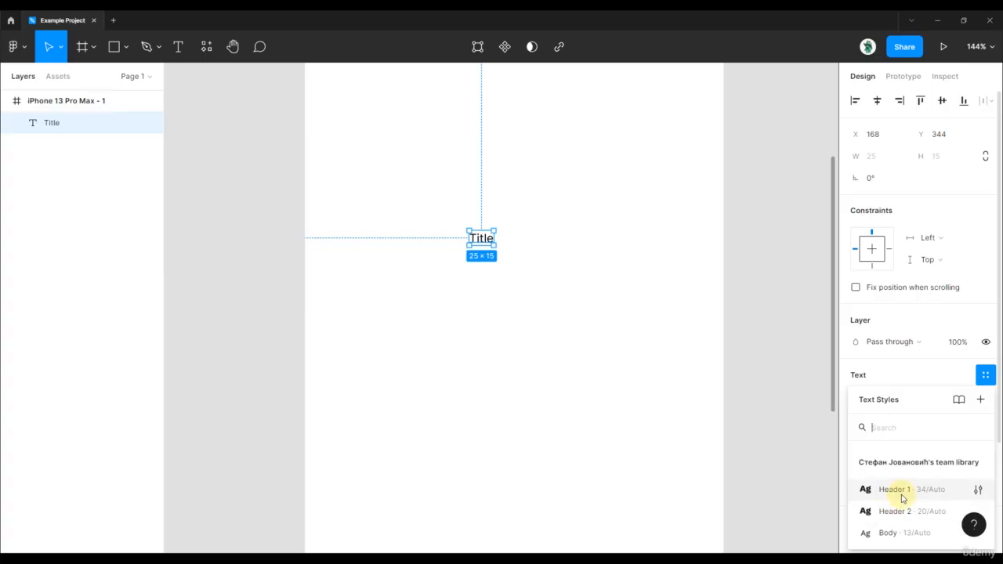
click(892, 494)
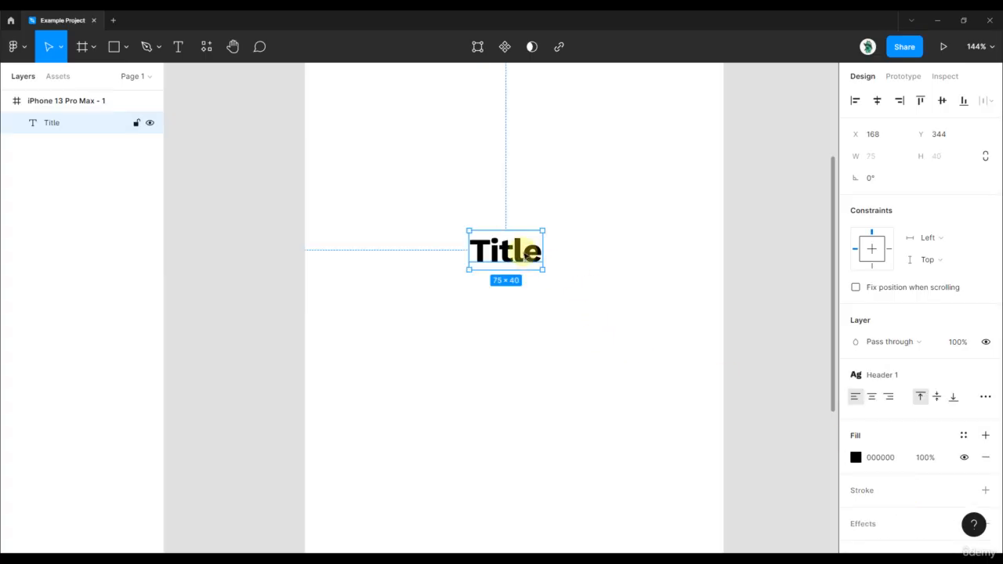
drag(518, 258, 529, 252)
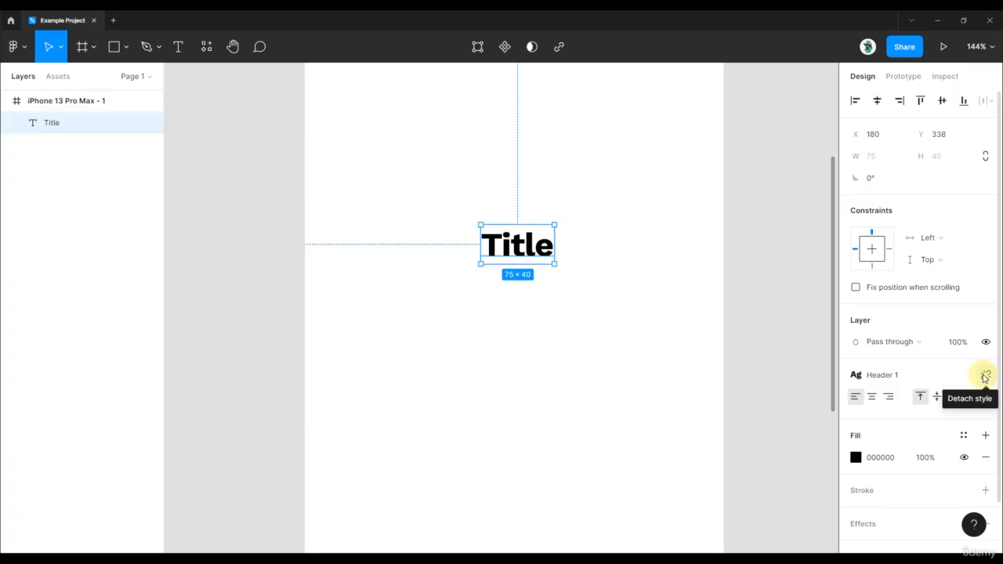
Step: Detach the Header 1 style from the title and set its font family to Roboto
click(986, 377)
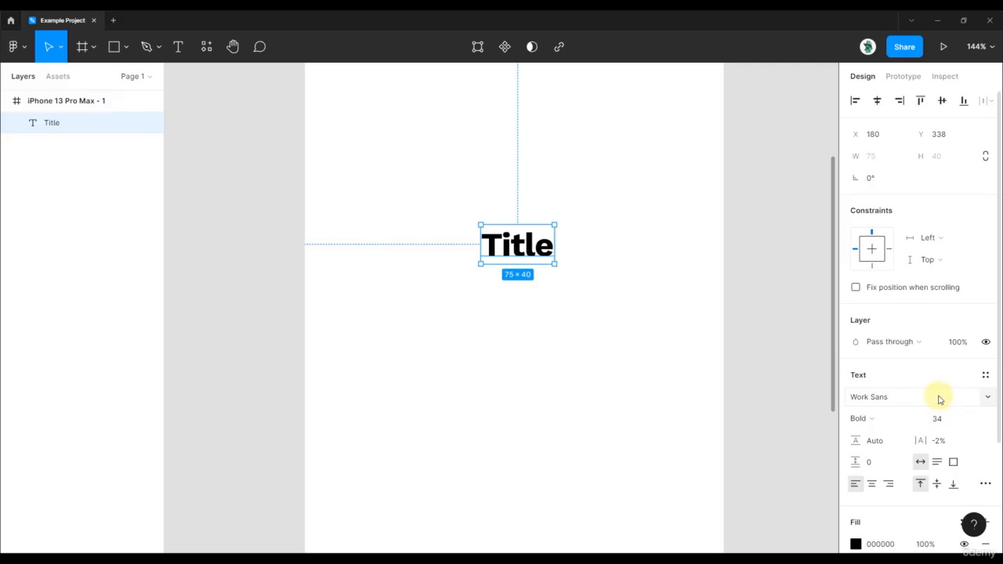
click(878, 397)
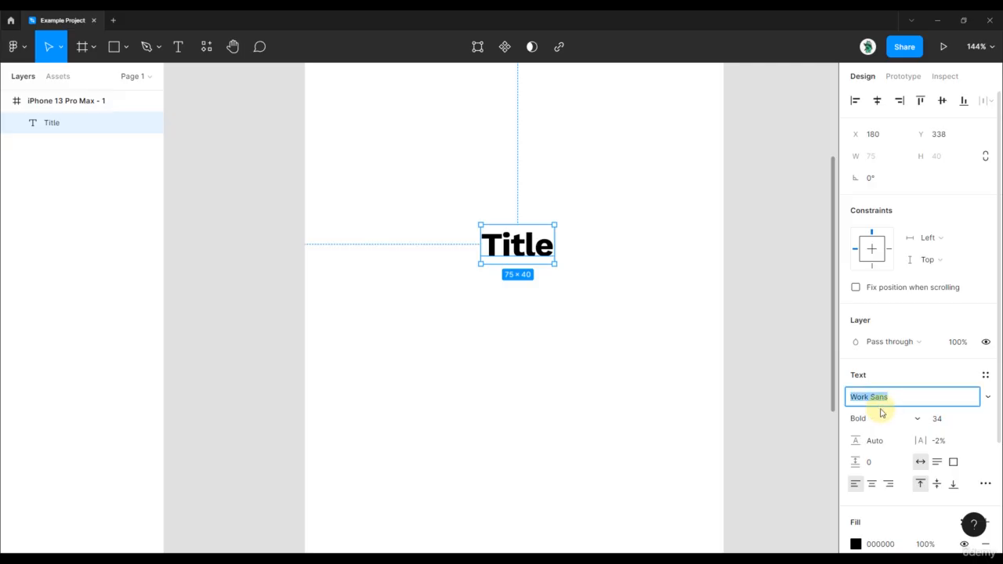
text(Roboto)
key(Return)
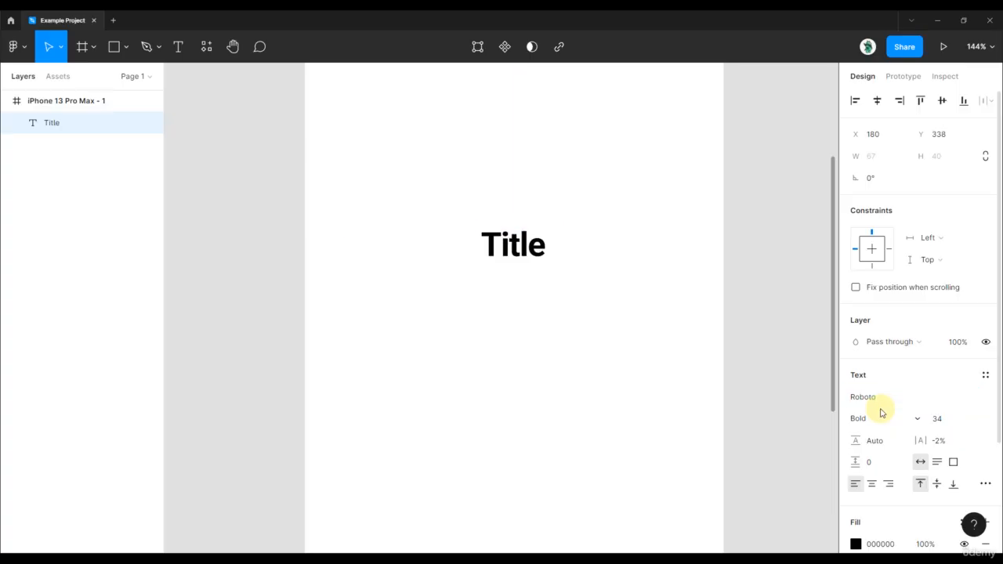
Step: Set the title's font size to 24 and choose the Bold weight
click(940, 420)
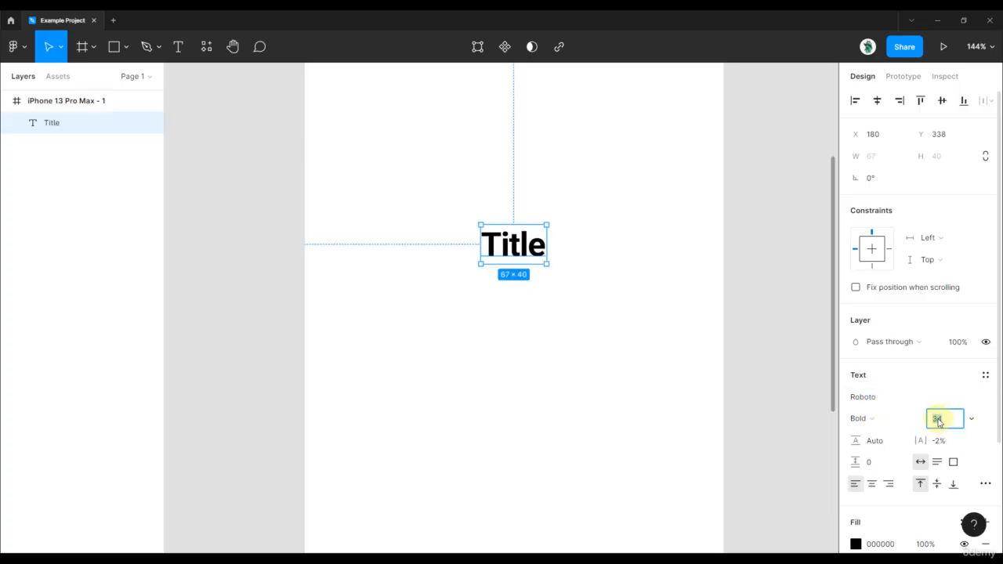
text(24)
key(Return)
click(857, 420)
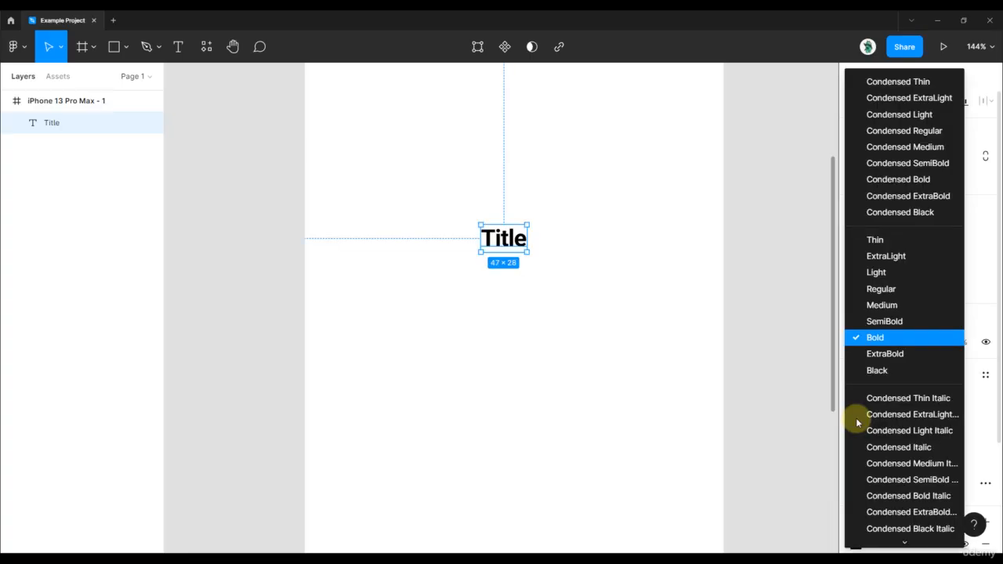
click(877, 338)
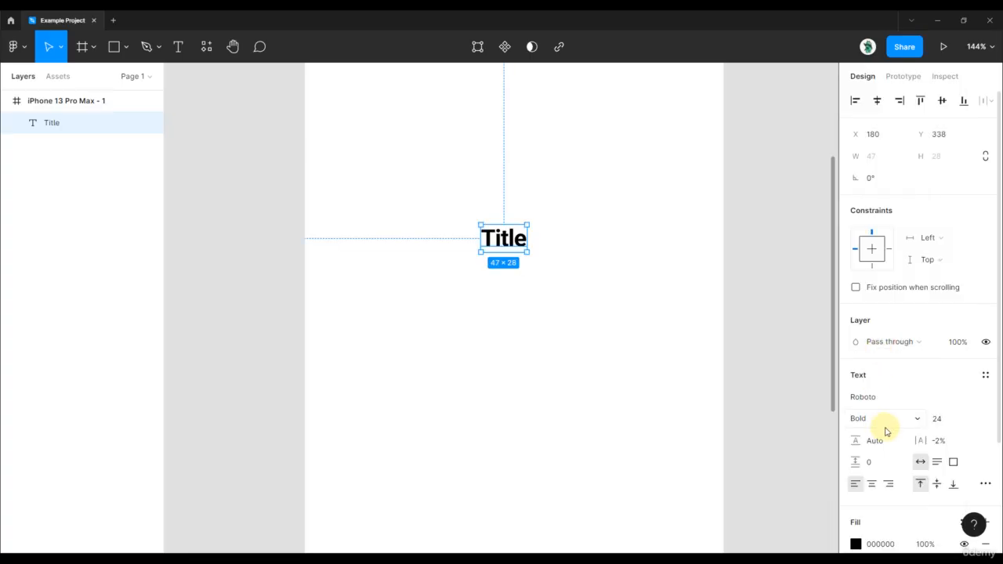
Step: Set the title's letter spacing to 0% and deselect it
click(950, 442)
text(0)
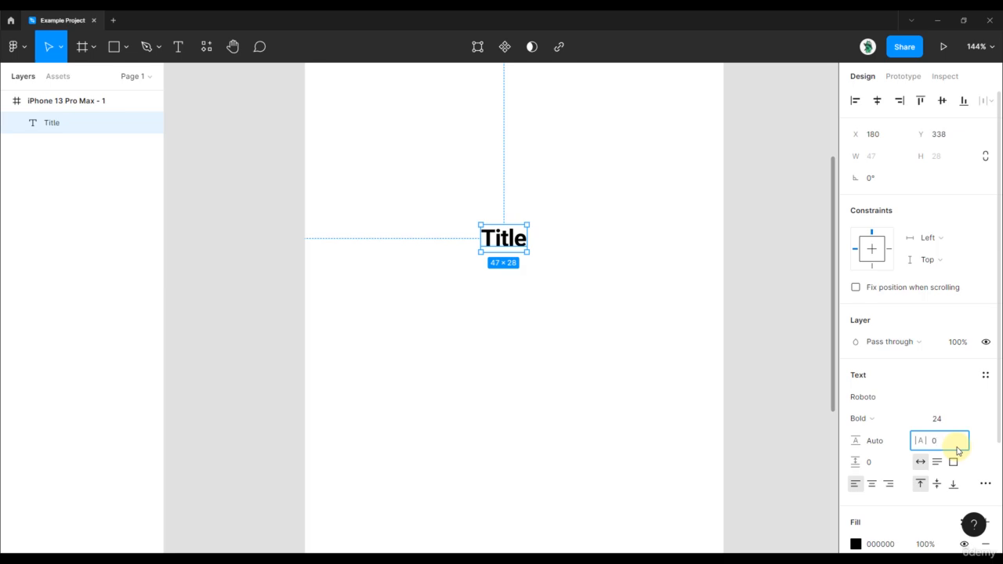
key(Return)
click(700, 185)
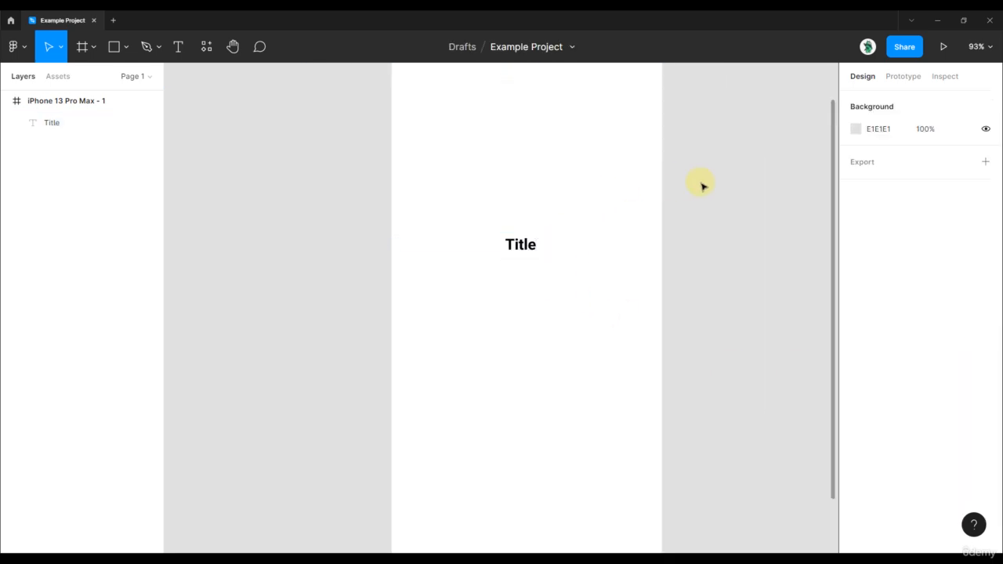
Step: Move the title near the frame's upper-left corner, at about X 52, Y 57
drag(713, 146, 724, 251)
scroll(725, 262, down, 1)
drag(677, 327, 692, 251)
scroll(692, 250, down, 1)
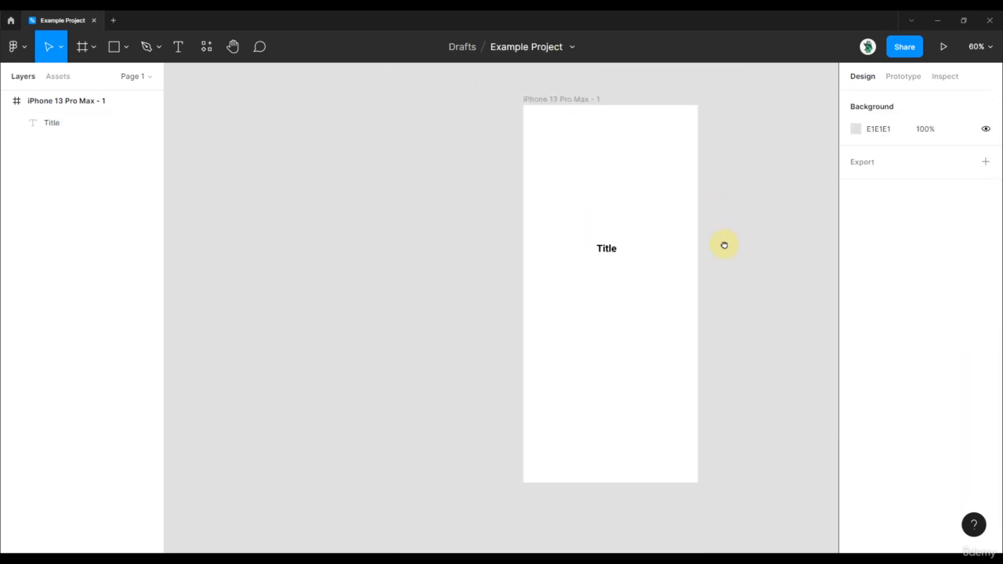
drag(596, 261, 533, 156)
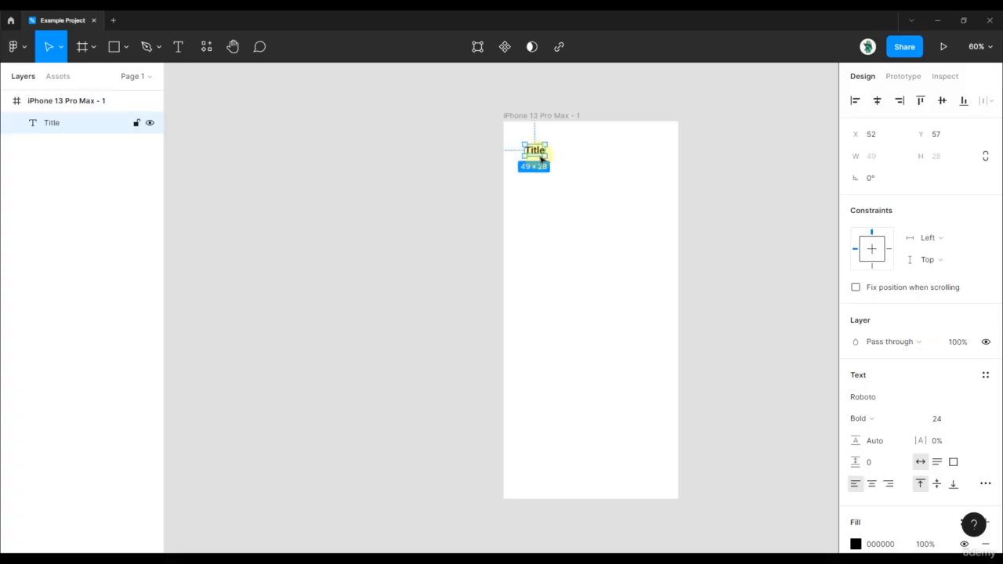
Step: Increase the title's font size to 26
click(943, 420)
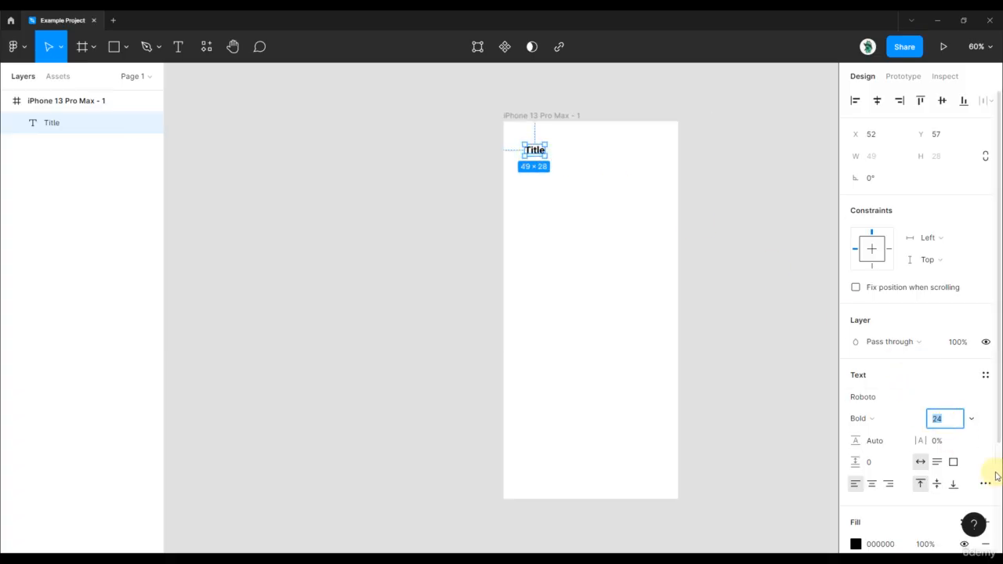
key(Up)
key(Up)
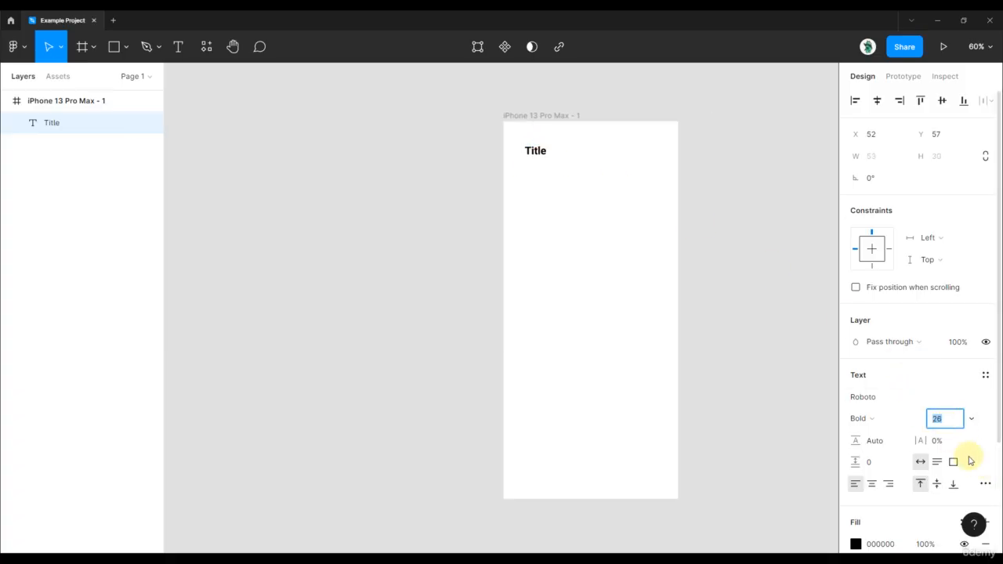
scroll(705, 181, up, 3)
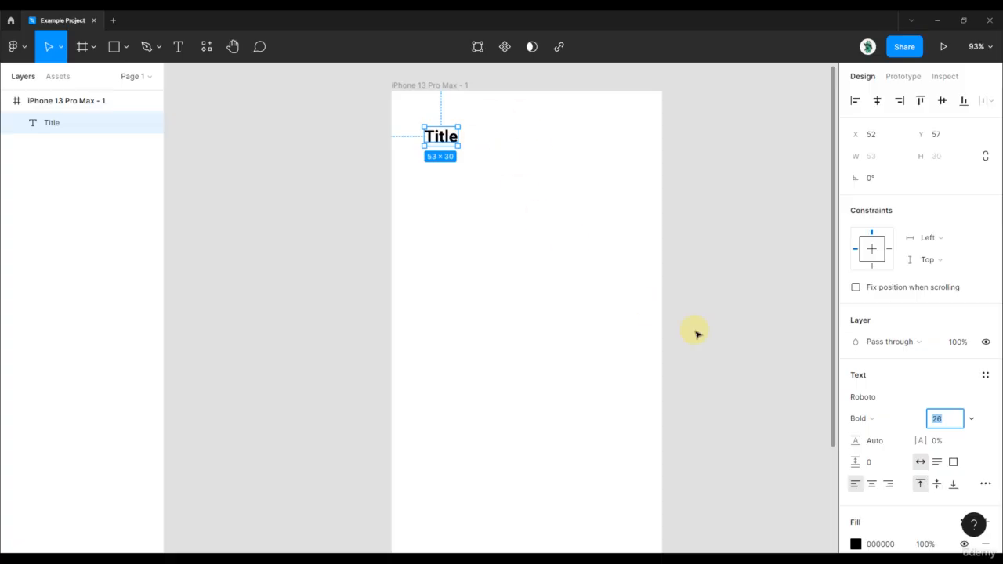
Step: Create a new text style named "Header 1" from the title's formatting
click(987, 377)
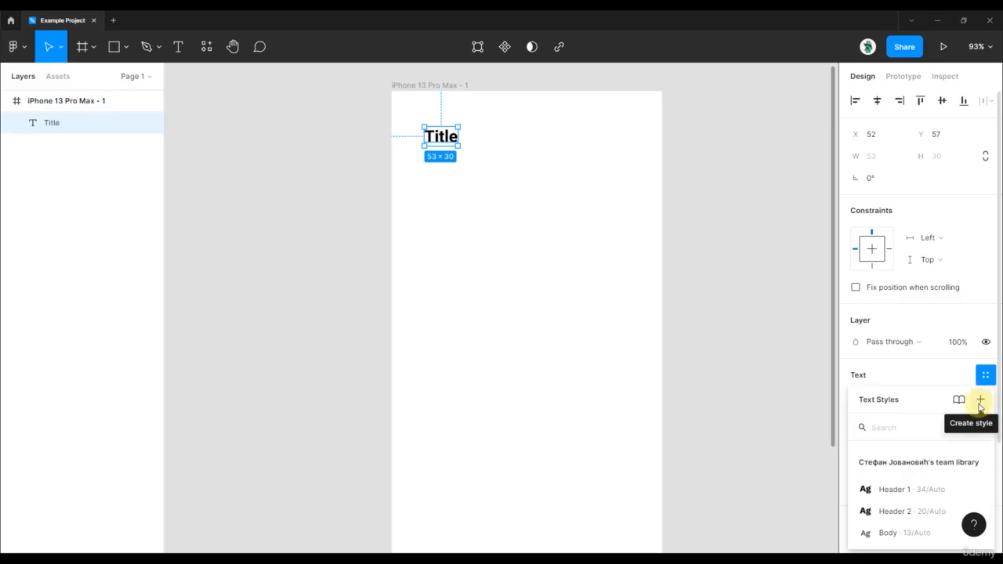
click(979, 401)
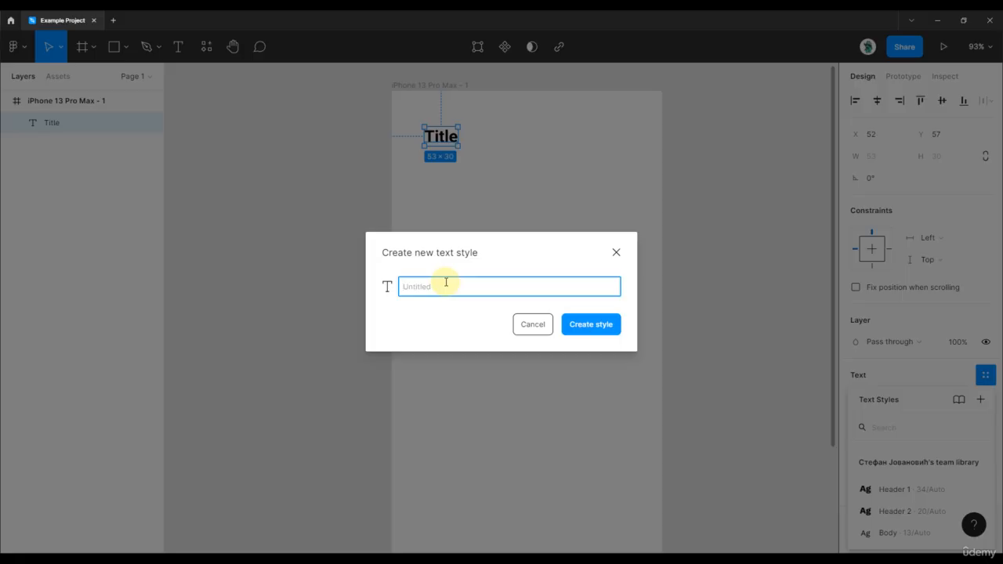
text(Header 1)
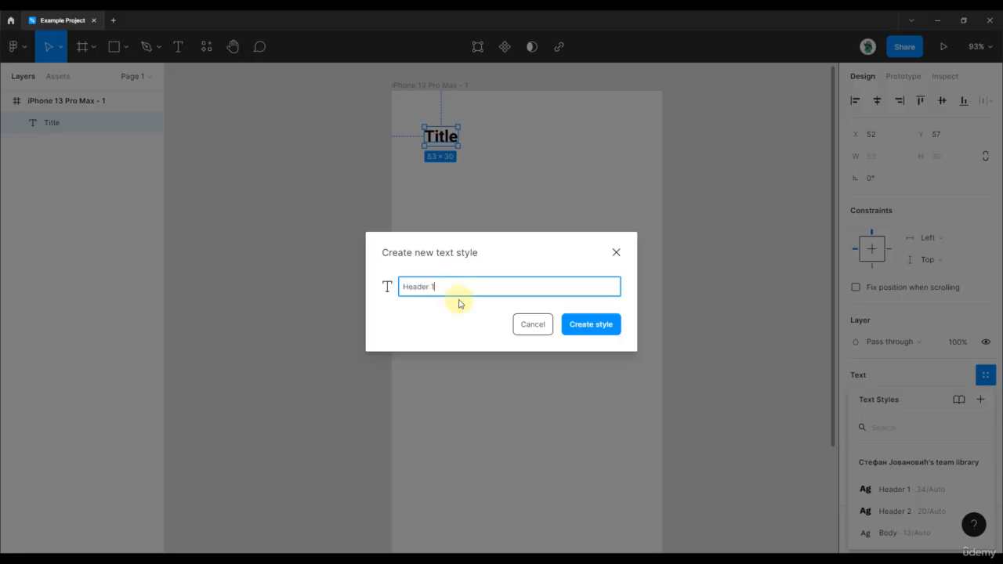
click(584, 331)
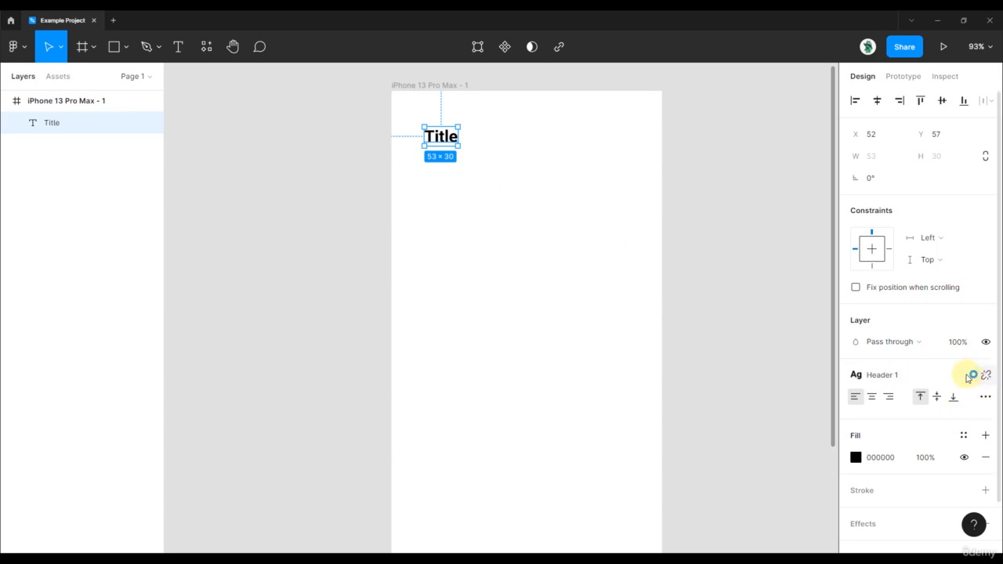
Step: Add a second text reading "Title" in the phone frame, at about X 158, Y 306
click(485, 263)
key(t)
click(491, 286)
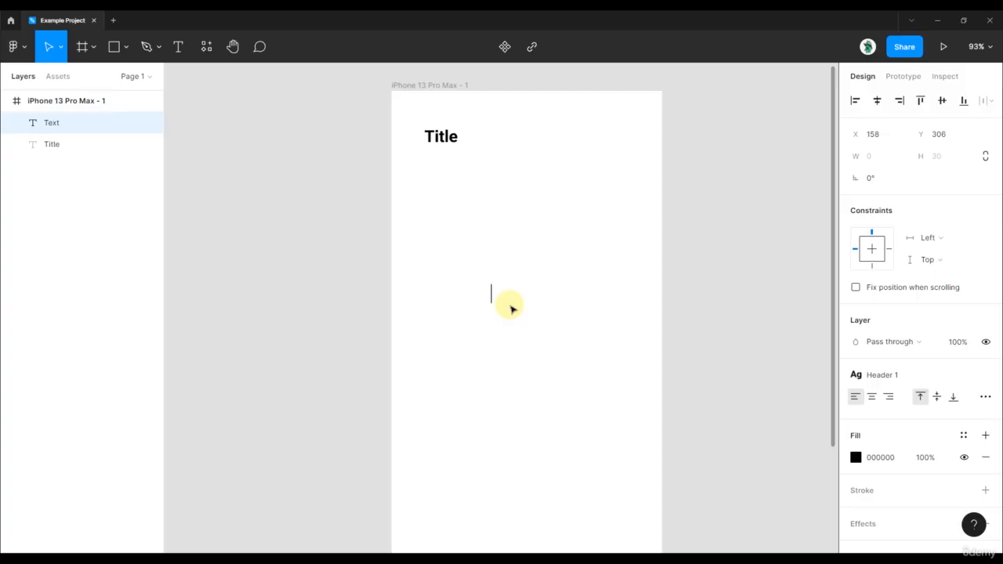
text(Title)
key(Escape)
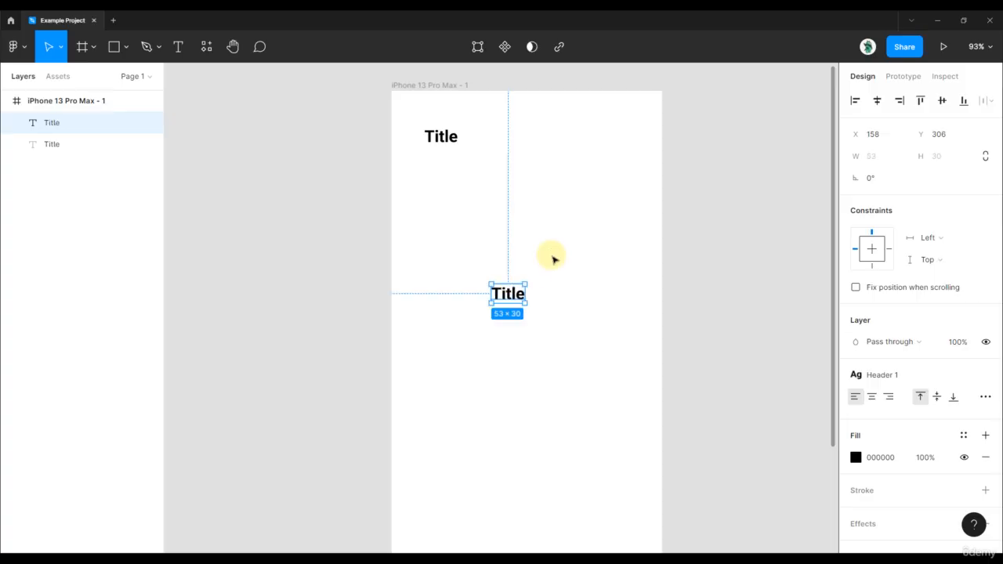
Step: Detach the Header 1 style from the second title, set its size to 18 and weight to Regular, and deselect it
click(985, 377)
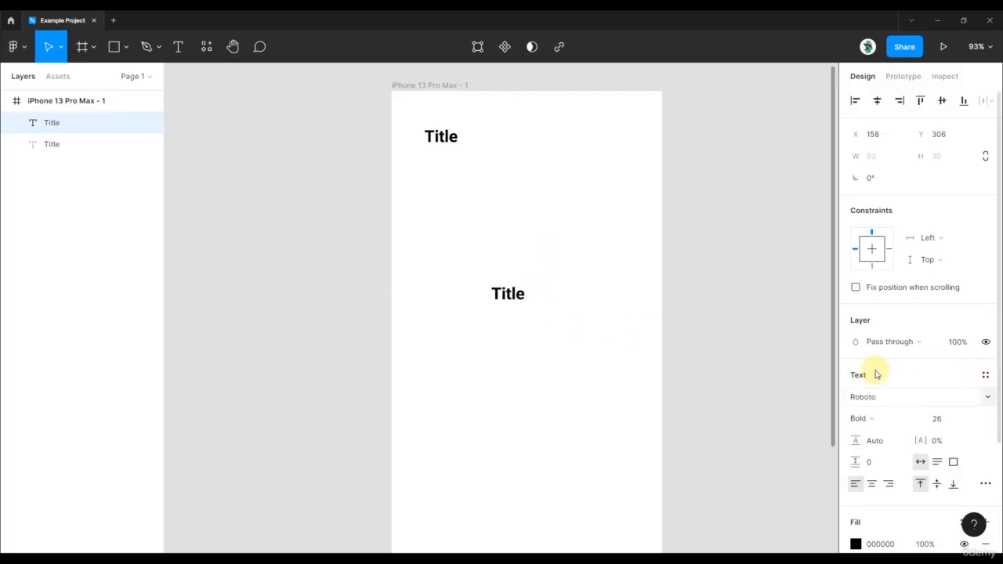
click(943, 419)
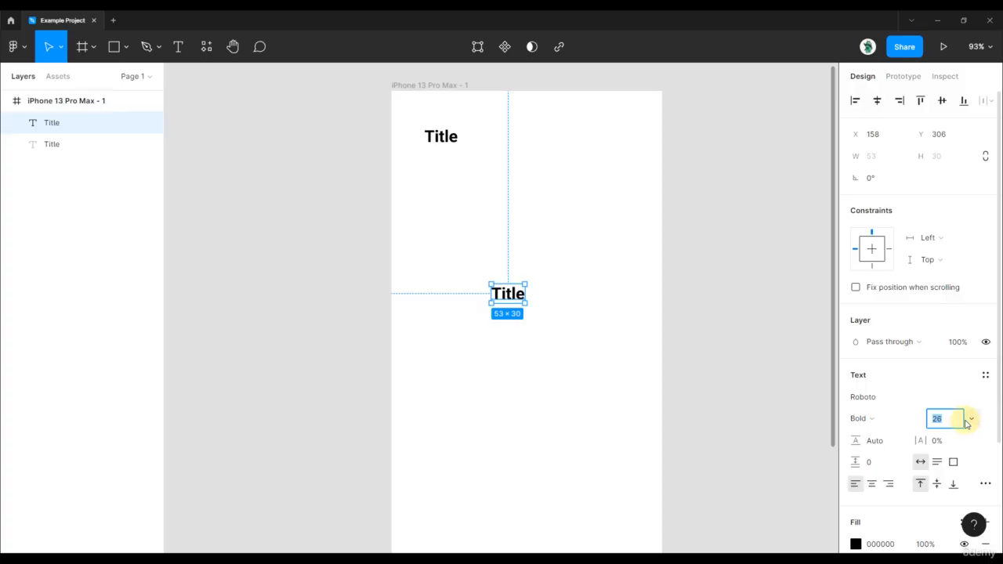
key(Return)
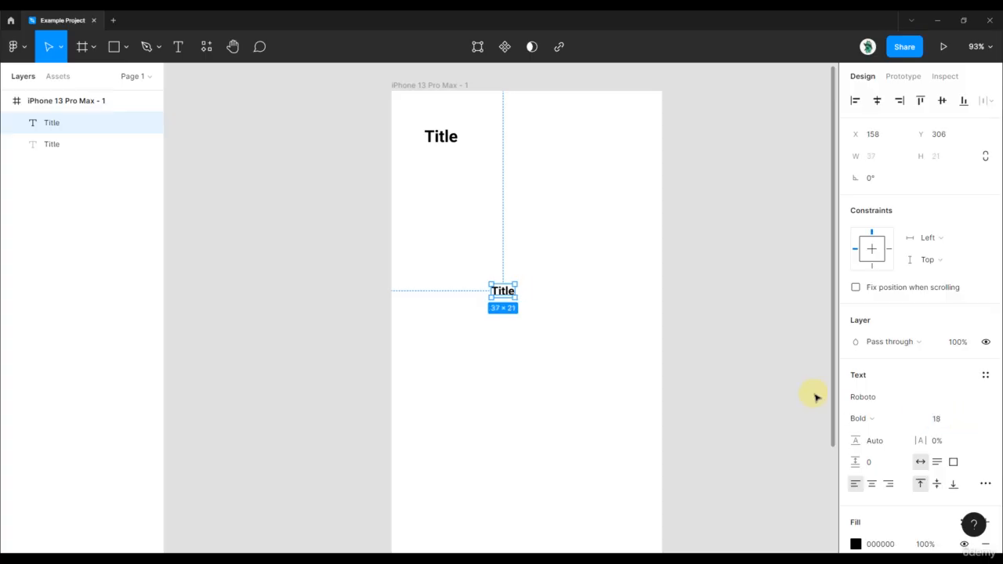
click(860, 419)
click(894, 289)
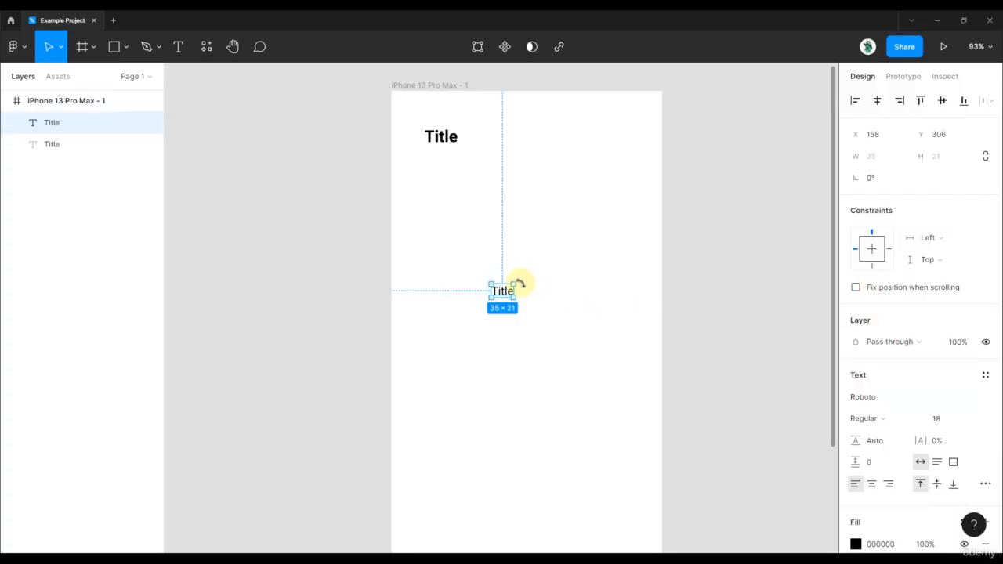
click(573, 263)
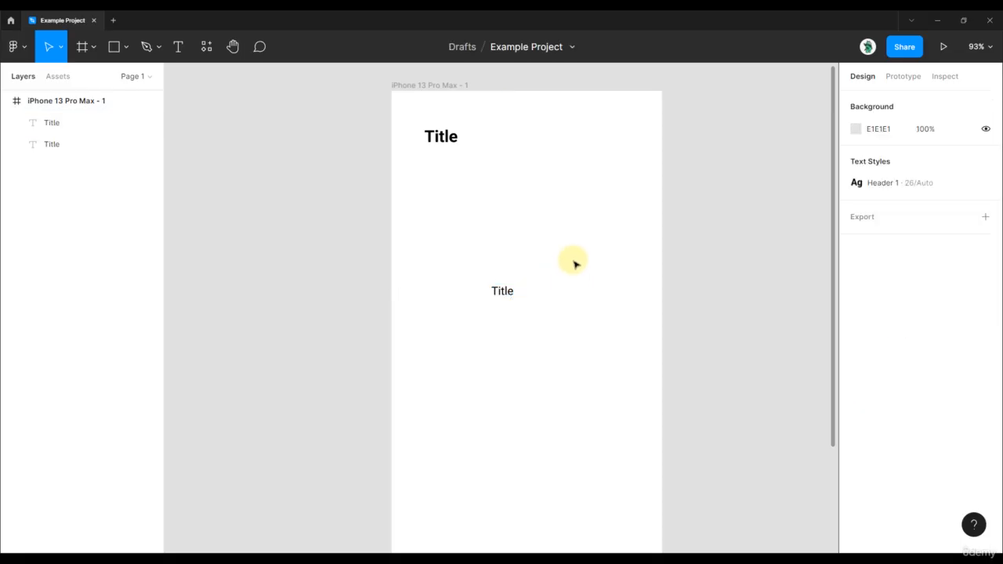
Step: Compare the two titles and apply the local Header 1 text style (26/Auto) to the second one
scroll(450, 160, up, 2)
click(441, 133)
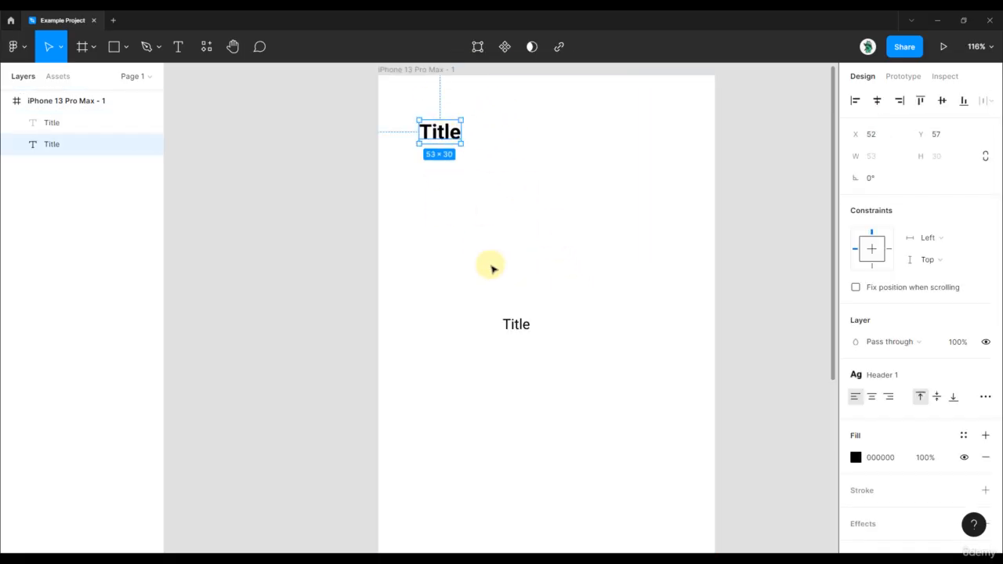
drag(467, 269, 573, 374)
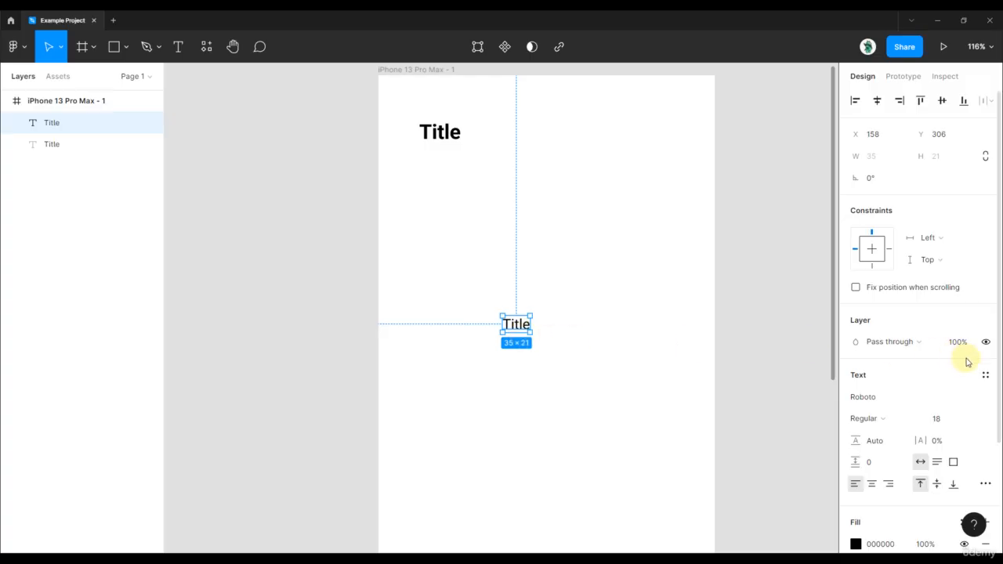
click(986, 376)
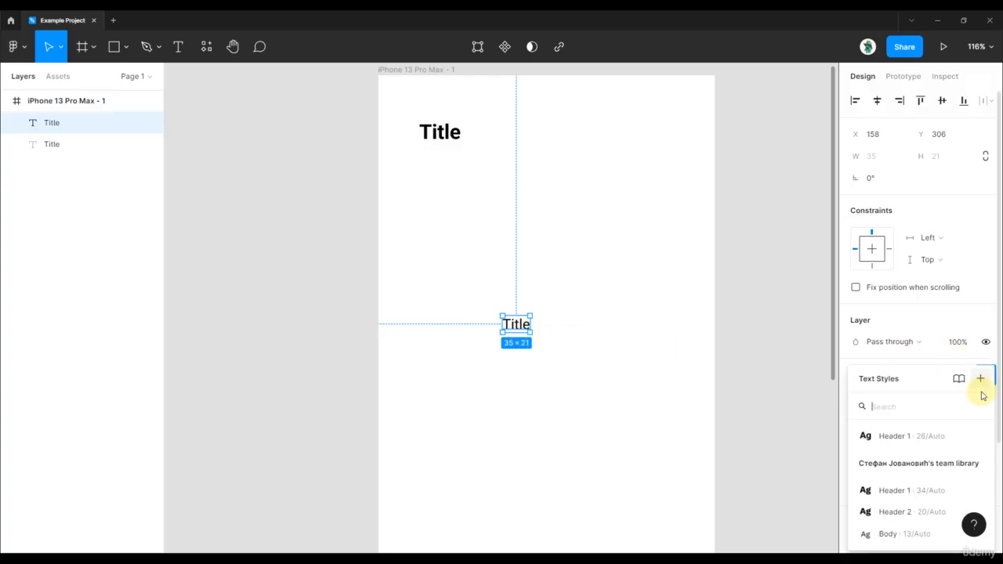
click(922, 444)
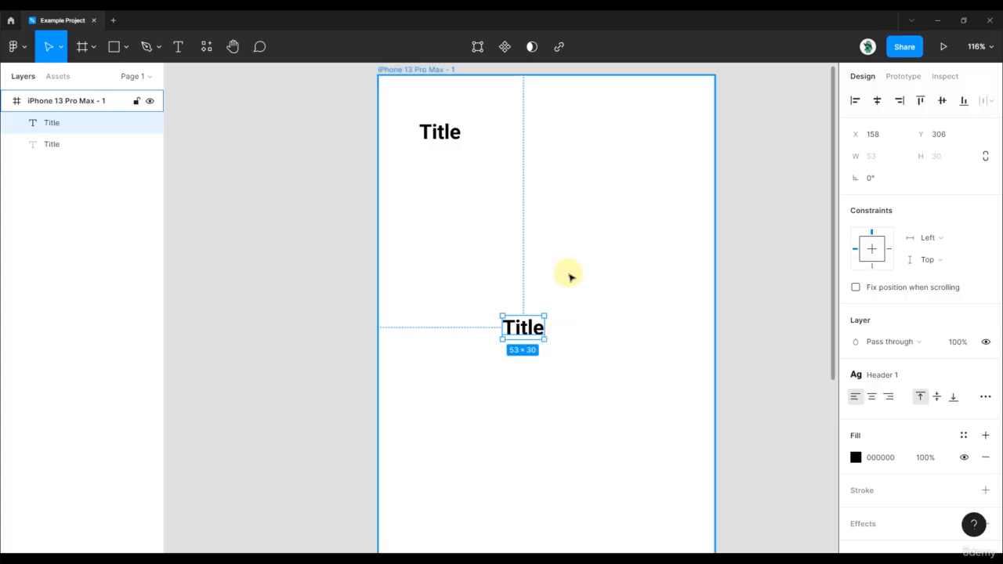
scroll(569, 275, down, 2)
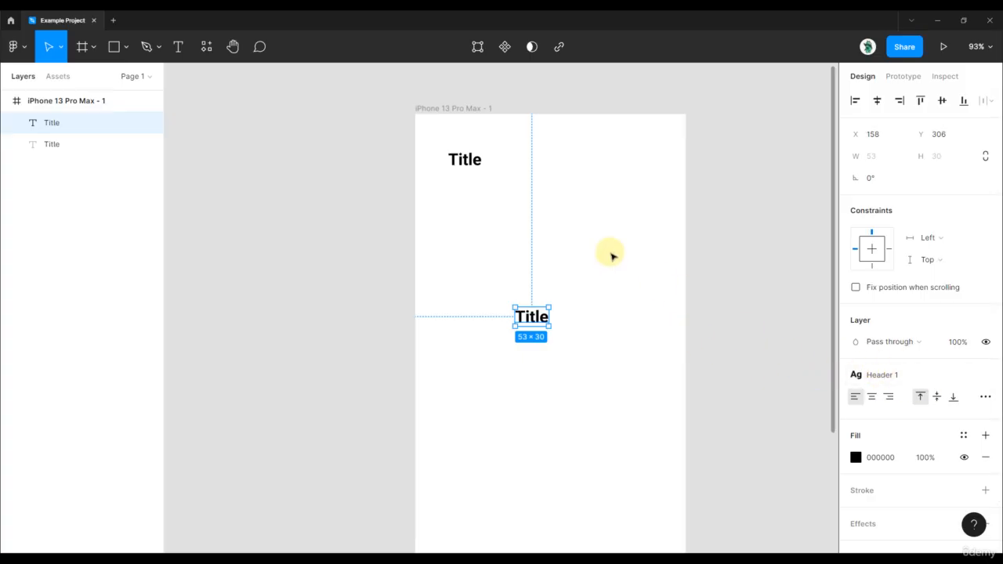
click(530, 214)
drag(499, 259, 596, 340)
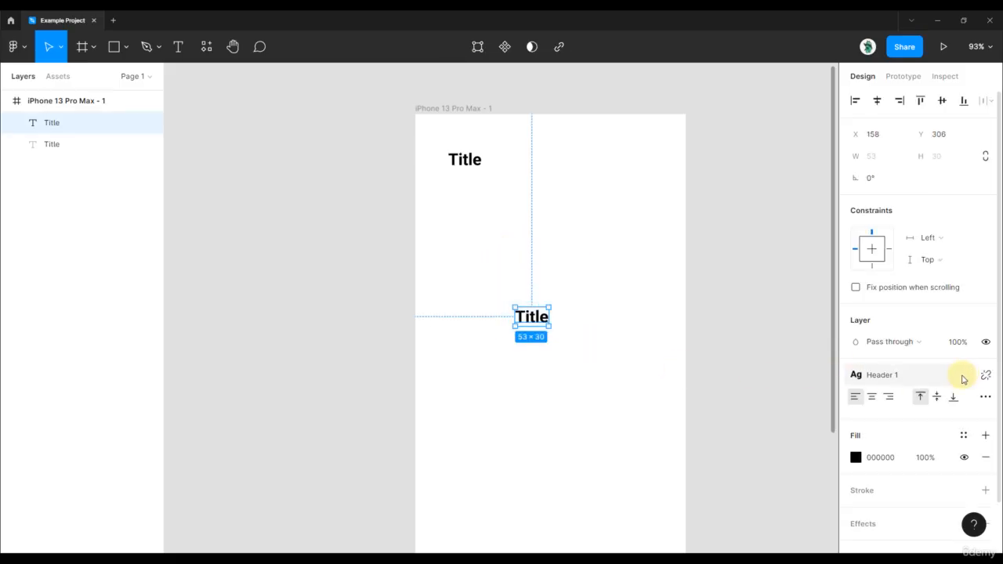
Step: Add a text reading "sadada" above the second title, at about X 257, Y 223
key(Escape)
key(t)
click(578, 260)
text(sadada)
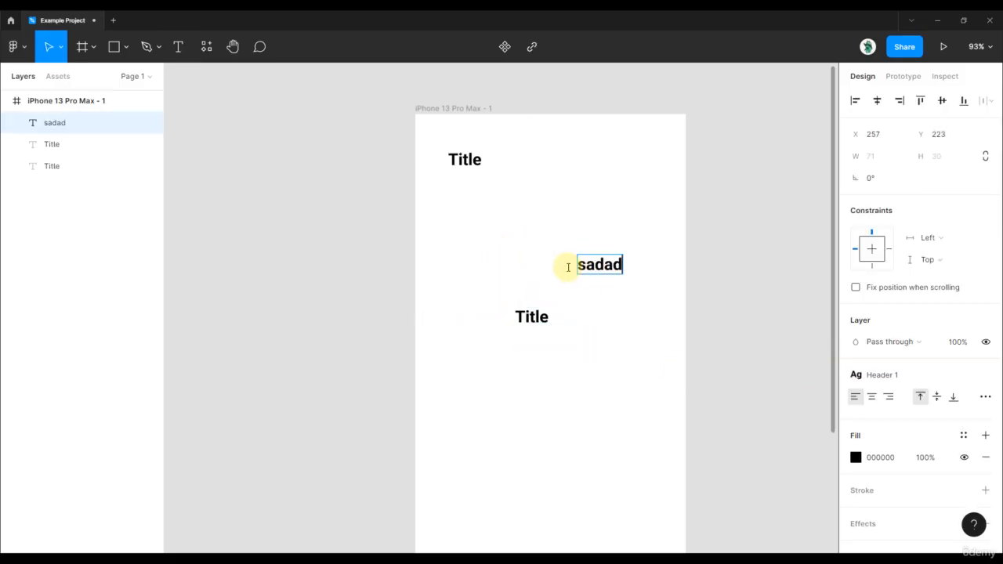
key(Escape)
Step: Detach the text style from the "sadada" text and set it to Regular weight, size 16
click(981, 375)
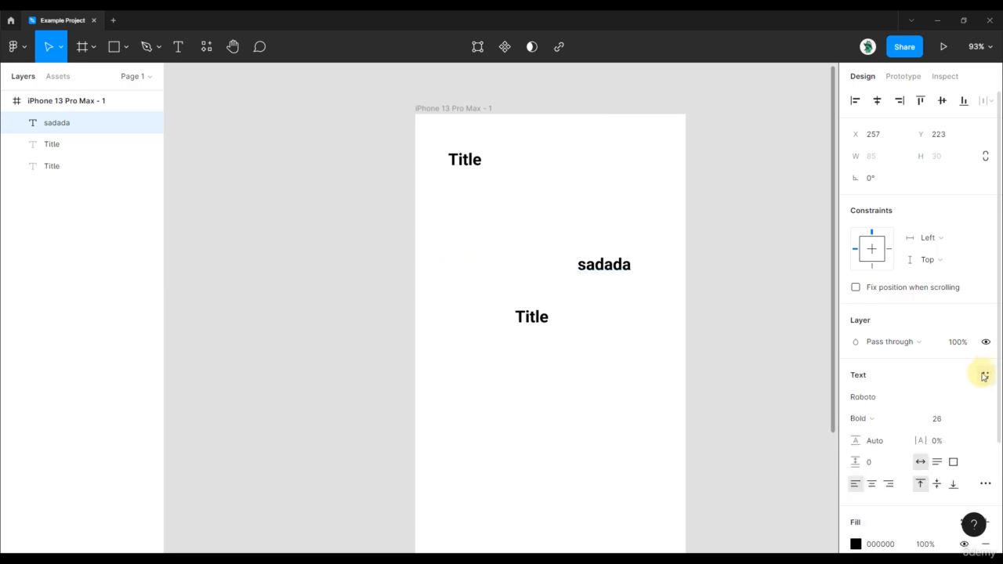
click(871, 398)
click(869, 419)
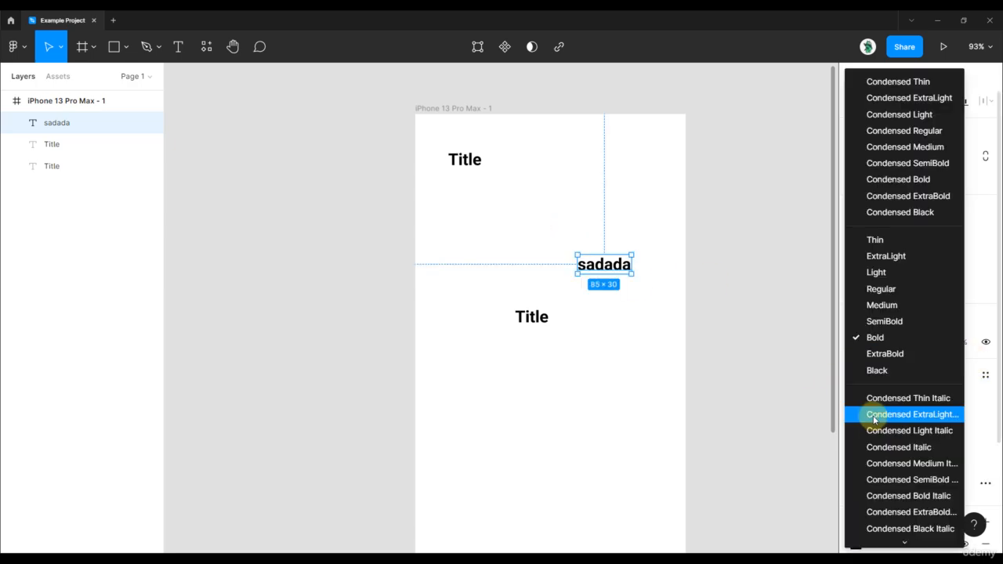
click(903, 288)
click(953, 420)
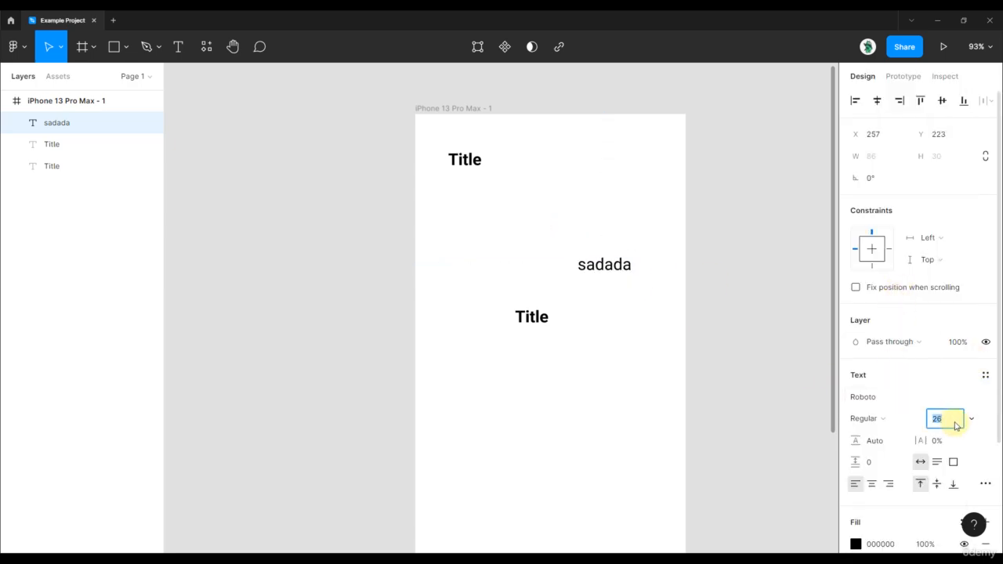
text(16)
key(Return)
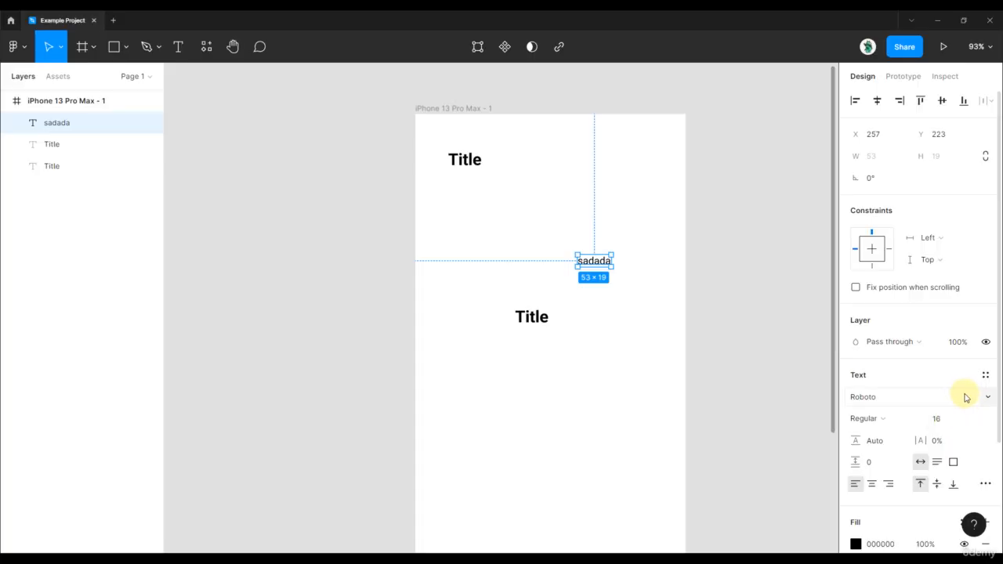
Step: Examine the editable name, description and type properties of the local Header 1 text style, and close them unchanged
click(984, 376)
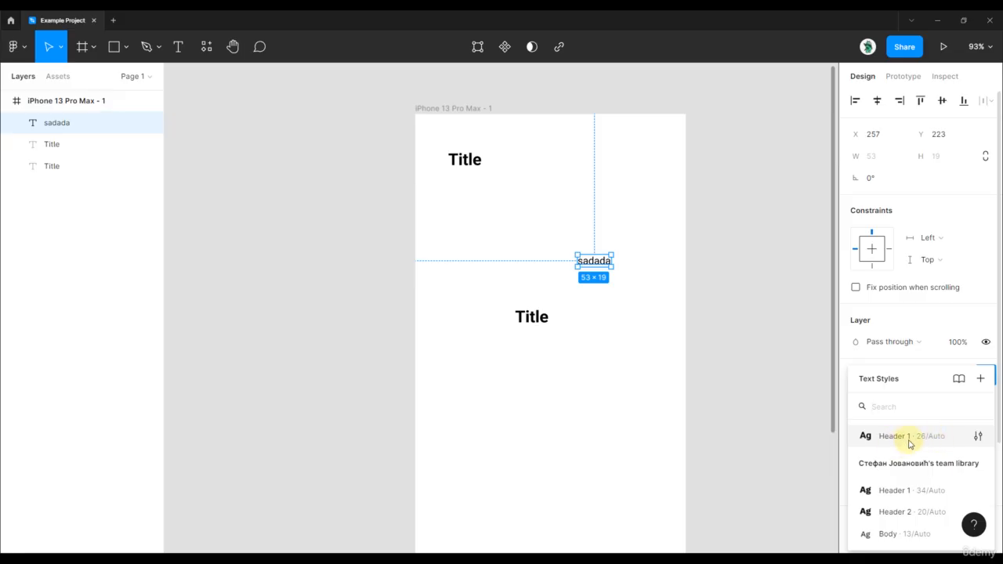
click(978, 442)
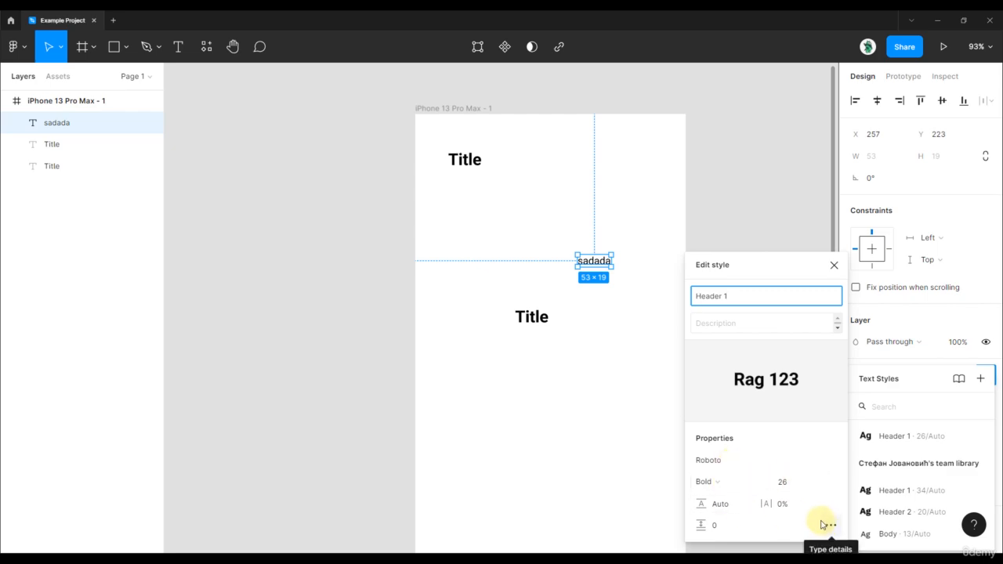
click(975, 371)
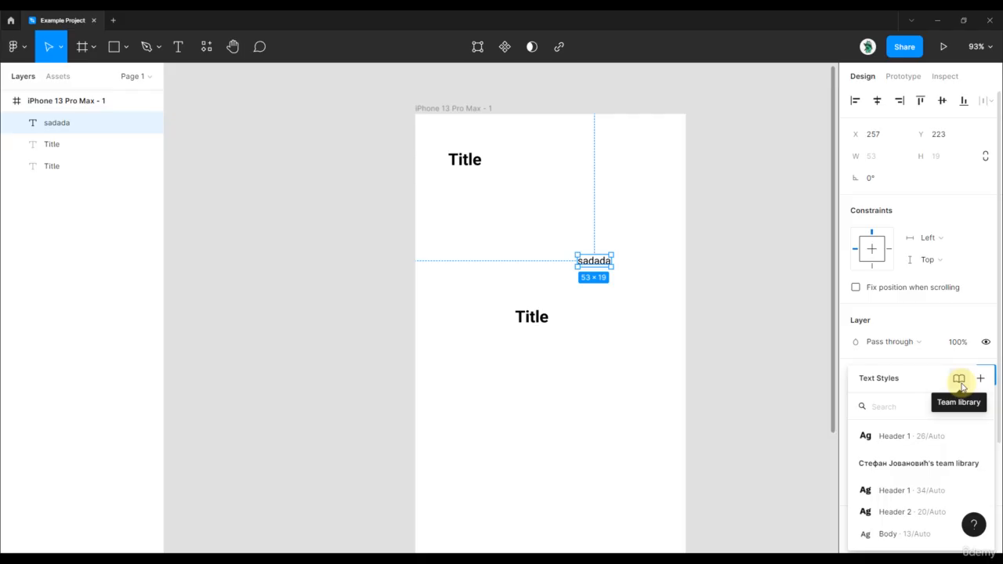
Step: Review the team libraries available in this file, and close the library overview
click(960, 382)
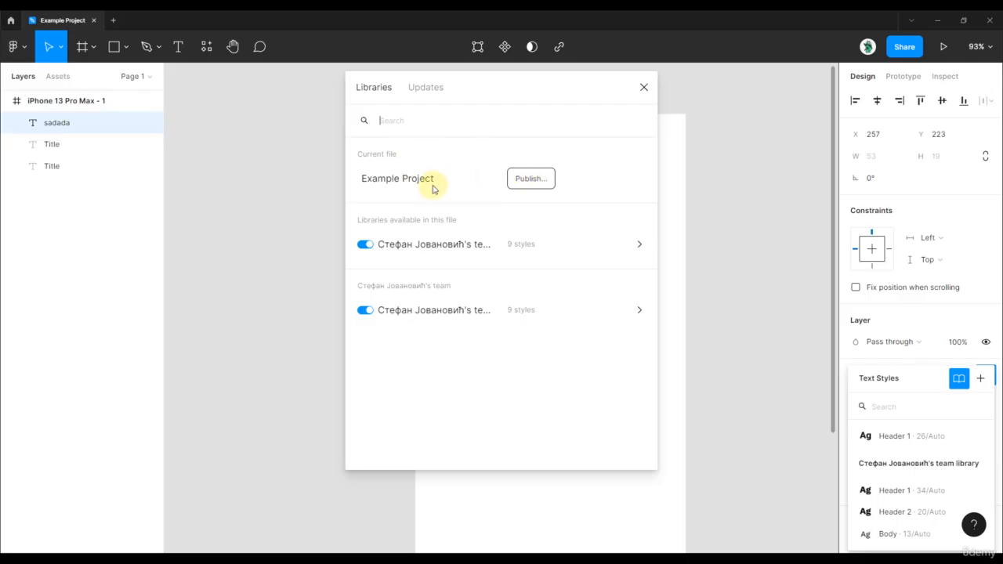
click(645, 87)
click(976, 357)
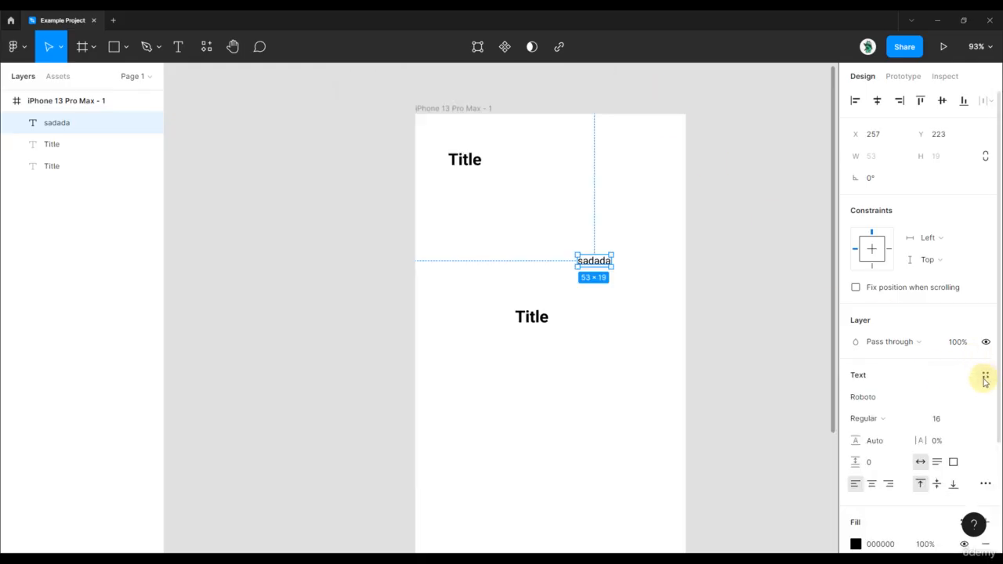
Step: View the team library's Header 1 style (34/Auto), go to its definition in the library file and open it for editing there
click(985, 379)
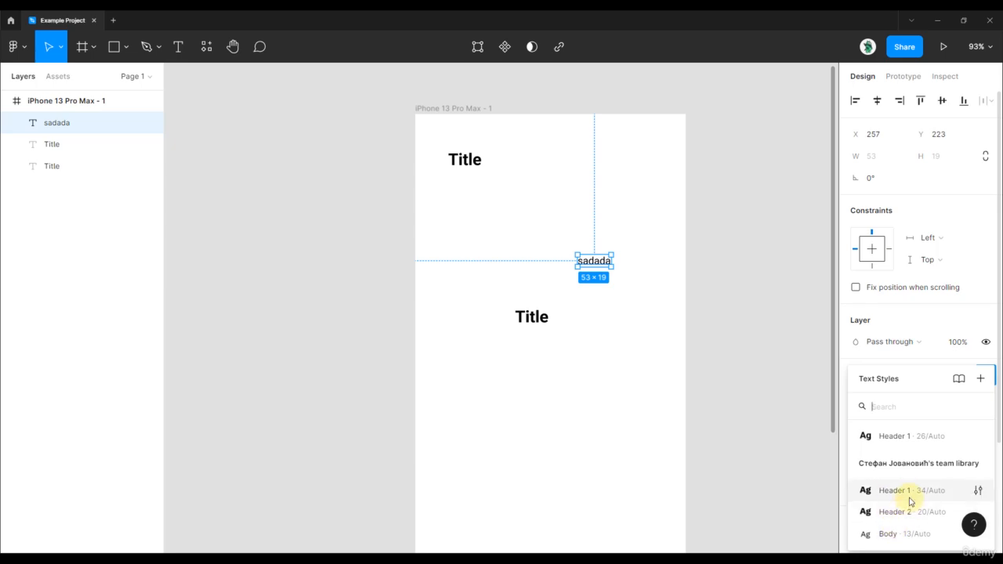
click(979, 494)
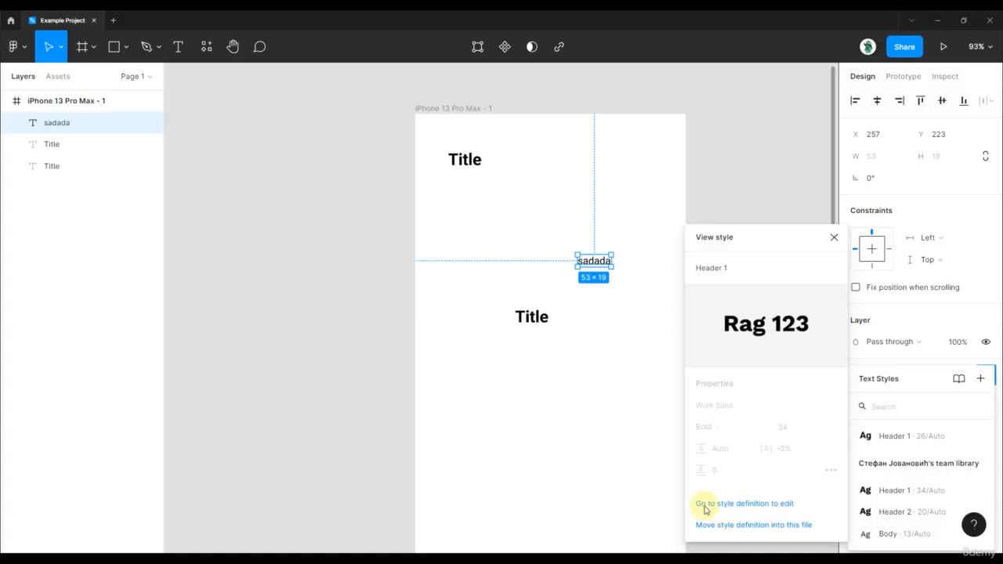
click(746, 506)
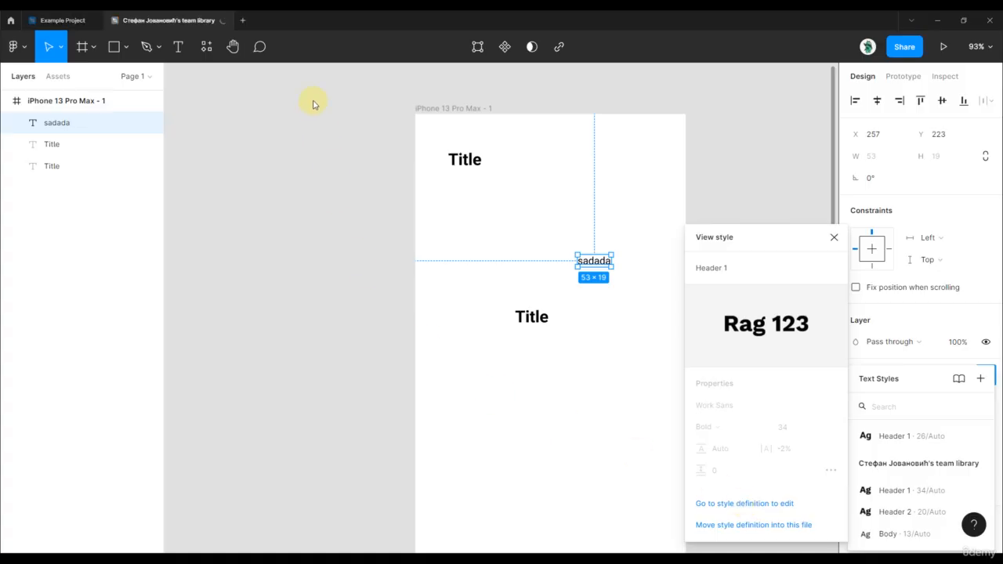
click(149, 20)
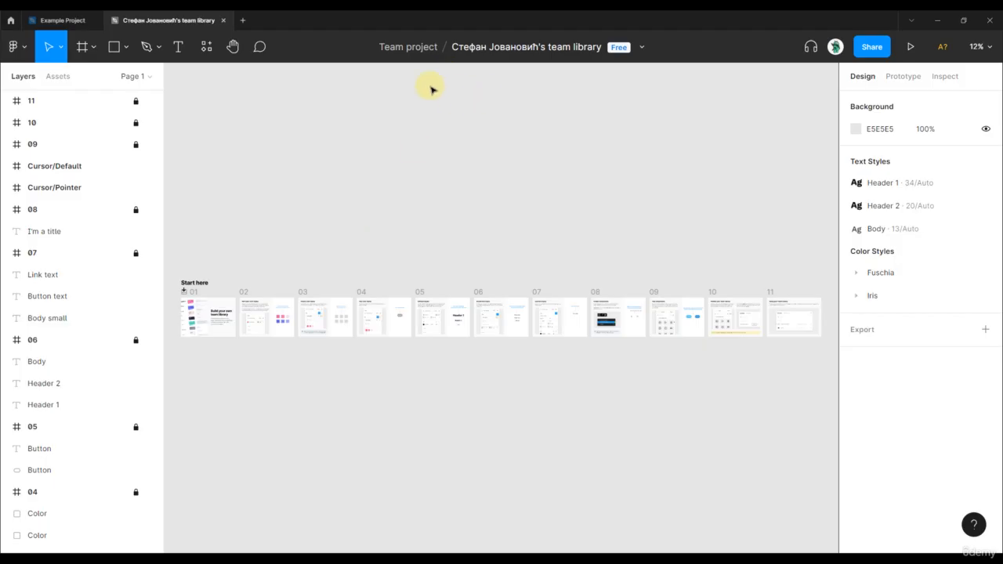
click(925, 188)
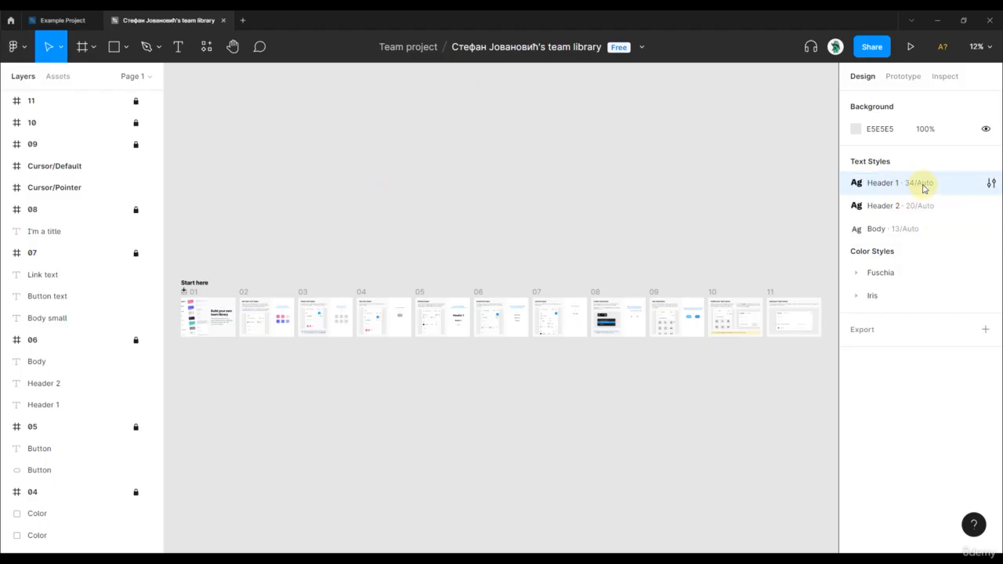
click(992, 183)
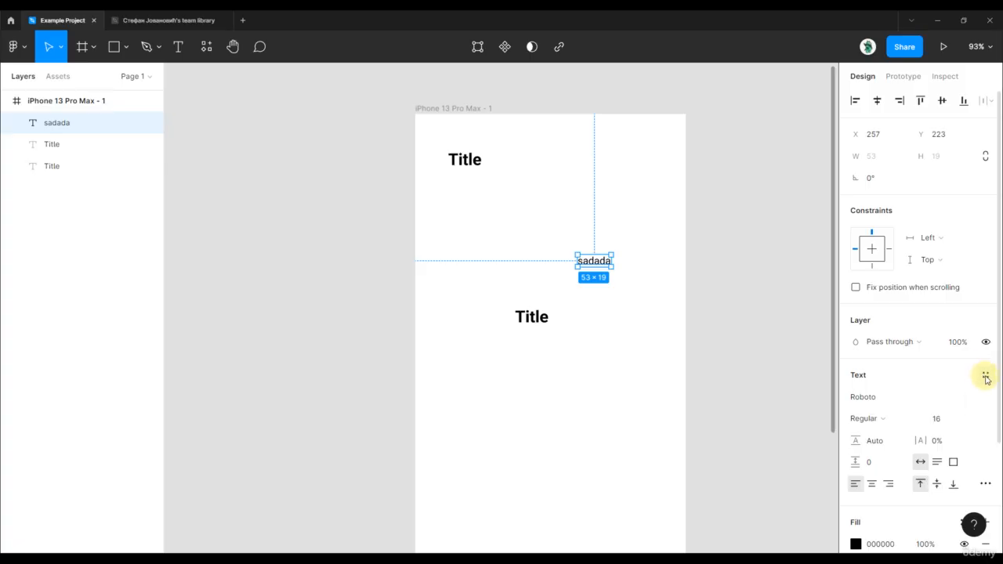
Step: Delete the local Header 1 text style (26/Auto) from the example project and close the style list
click(985, 374)
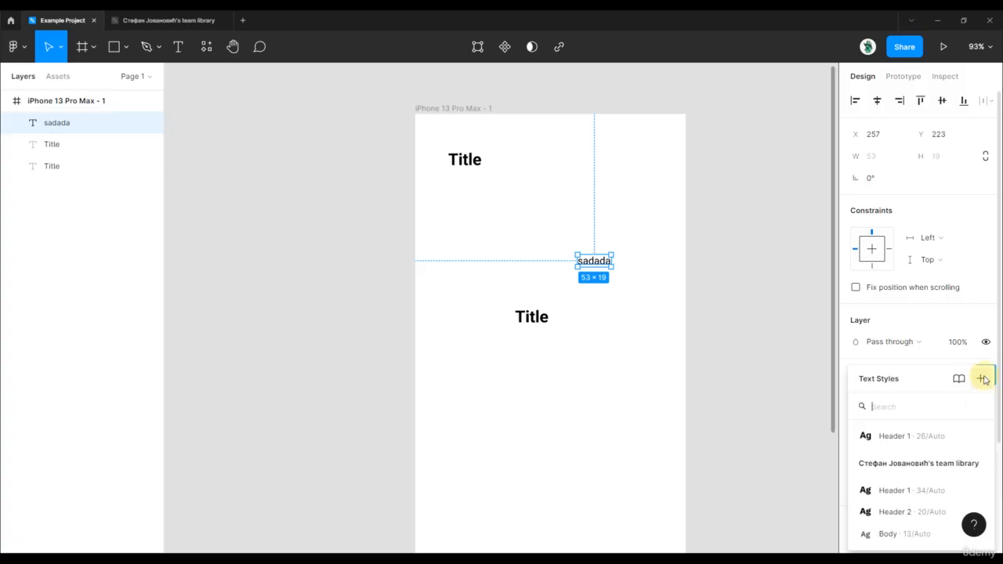
right_click(915, 443)
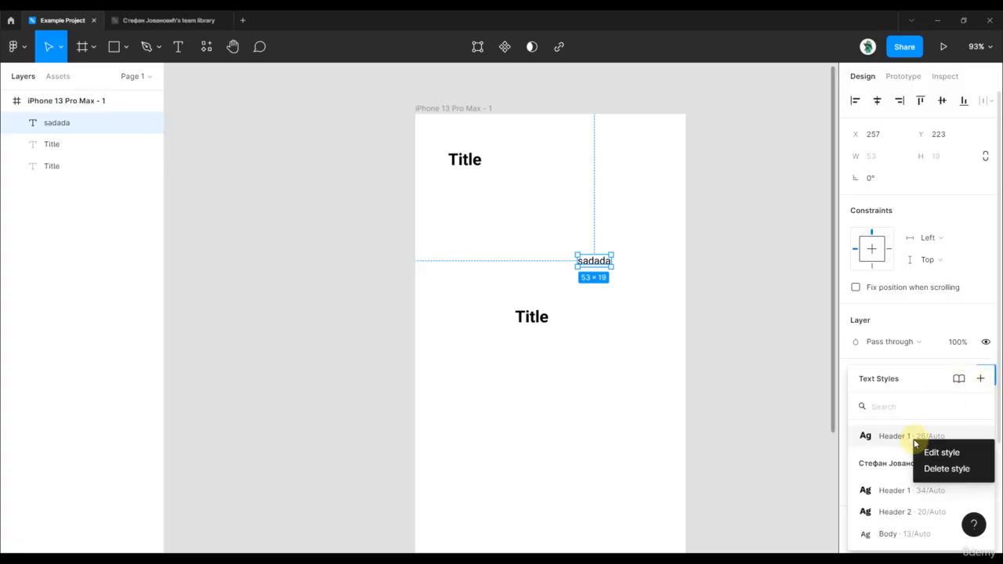
click(946, 469)
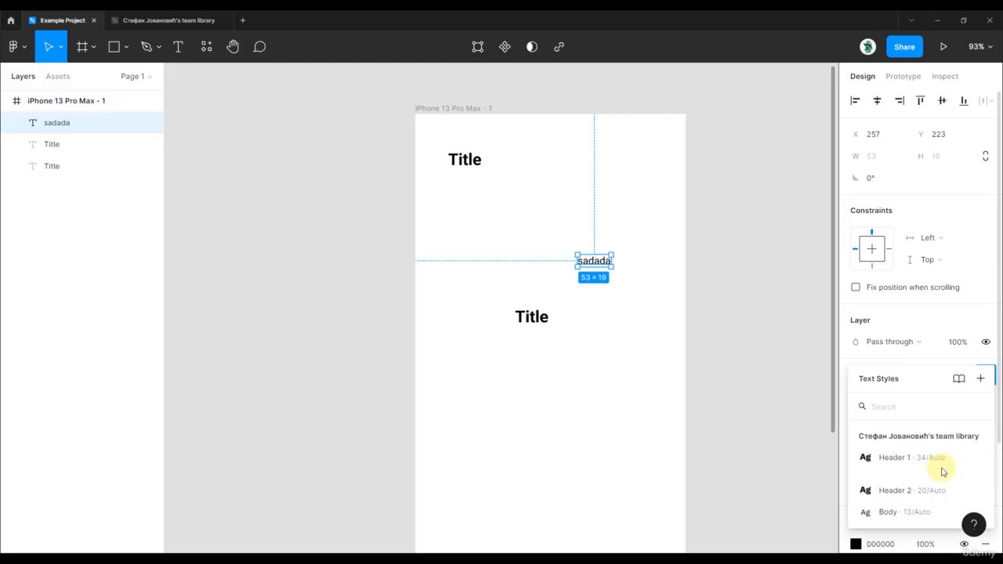
click(733, 306)
Step: Check the text properties of all three text layers together, and open the text style list for the "sadada" text
drag(737, 359, 369, 135)
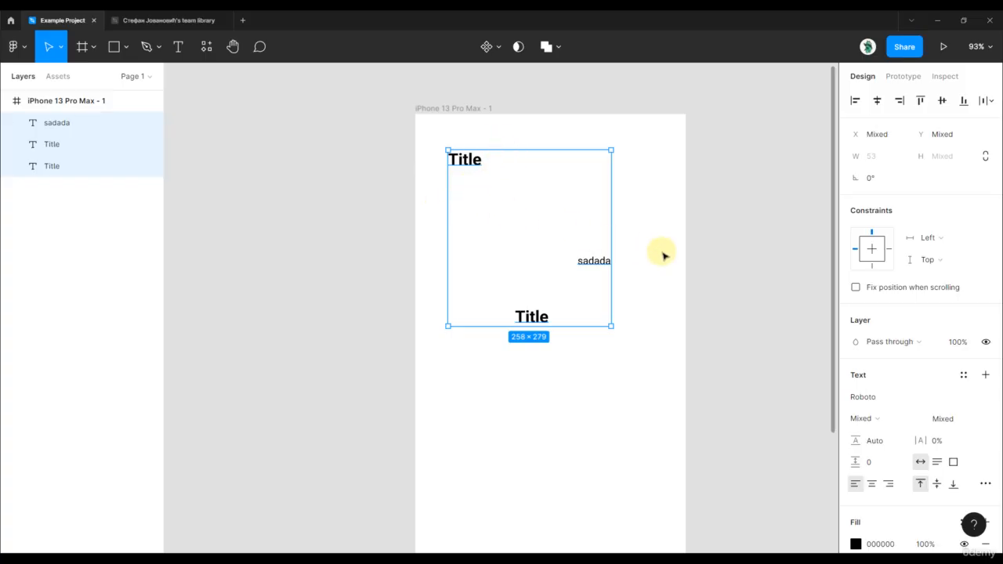
click(733, 261)
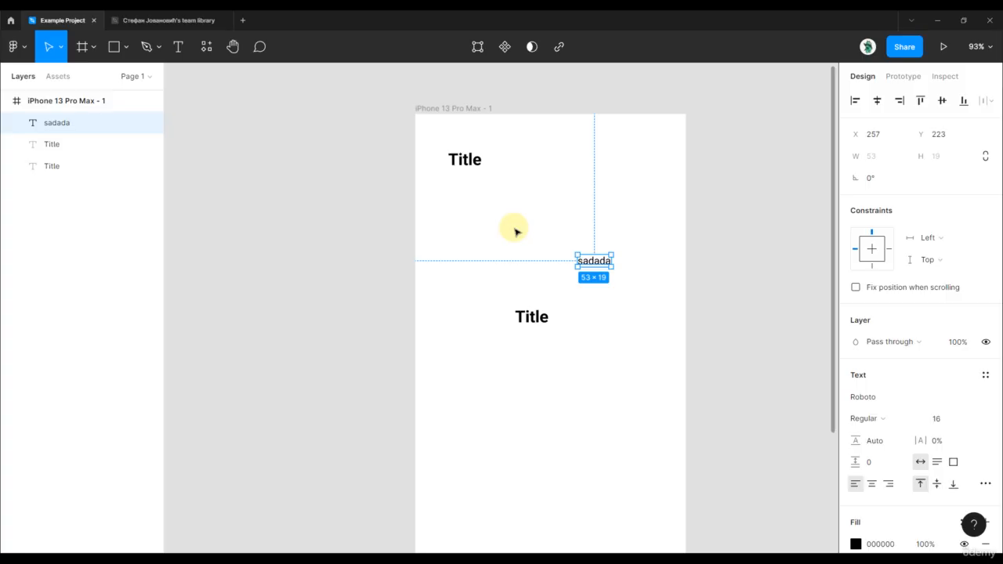
click(986, 379)
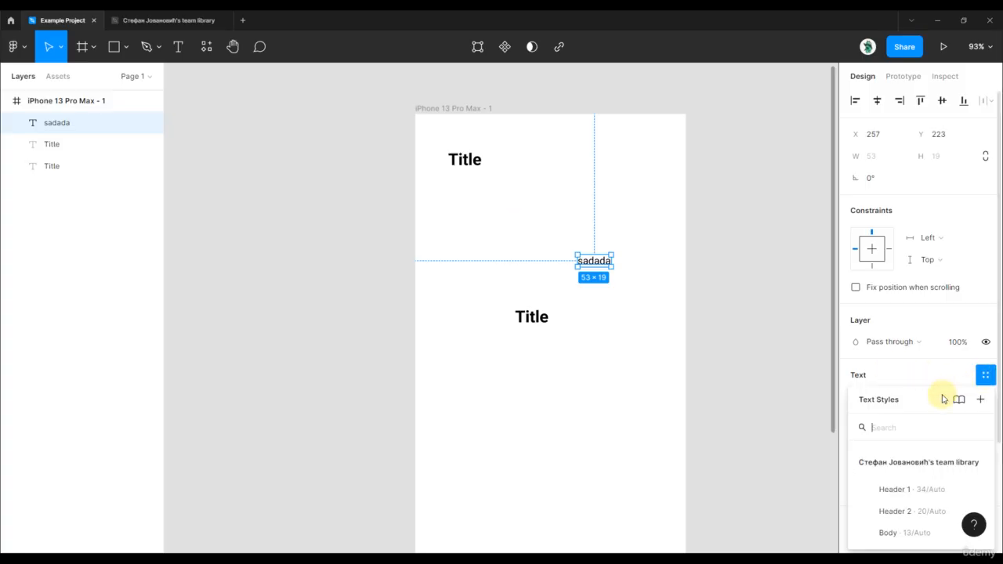